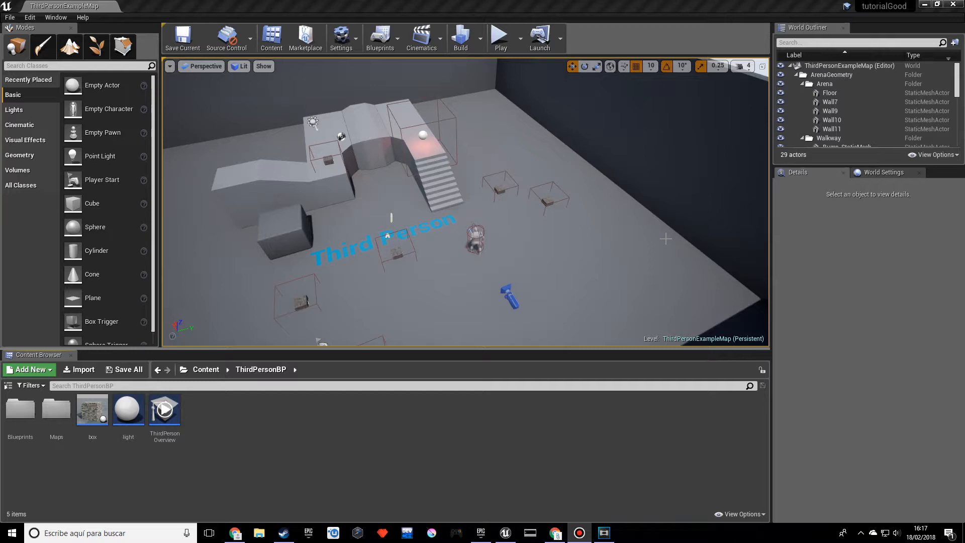
- Open the Textures folder inside StarterContent and browse its textures down to the metal and rock ones
click(201, 372)
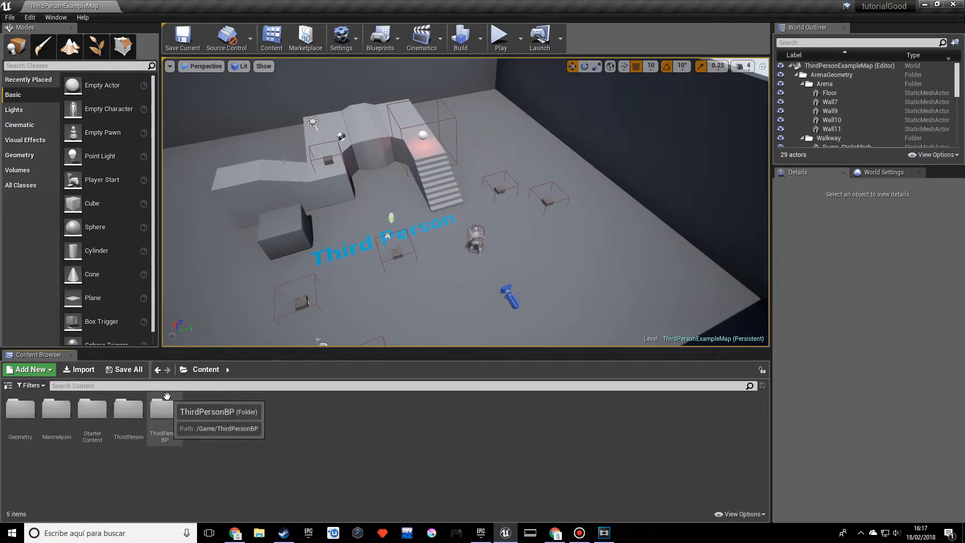
double_click(92, 415)
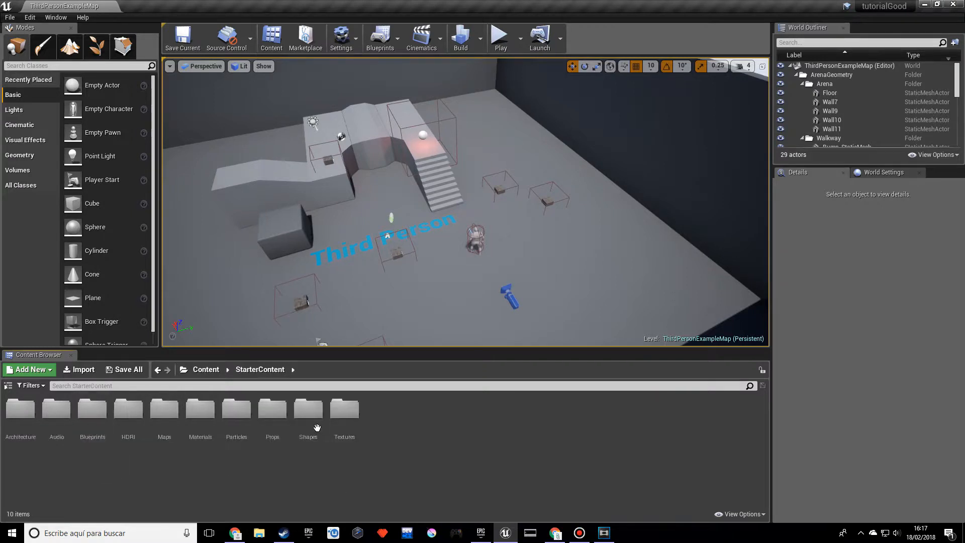
click(206, 369)
double_click(93, 415)
click(343, 420)
double_click(342, 420)
scroll(343, 442, down, 5)
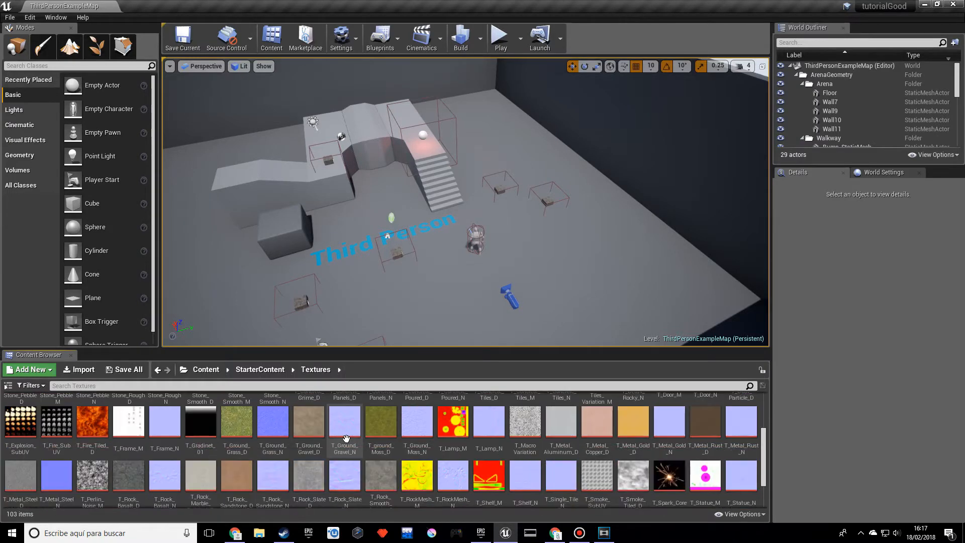
scroll(354, 440, up, 2)
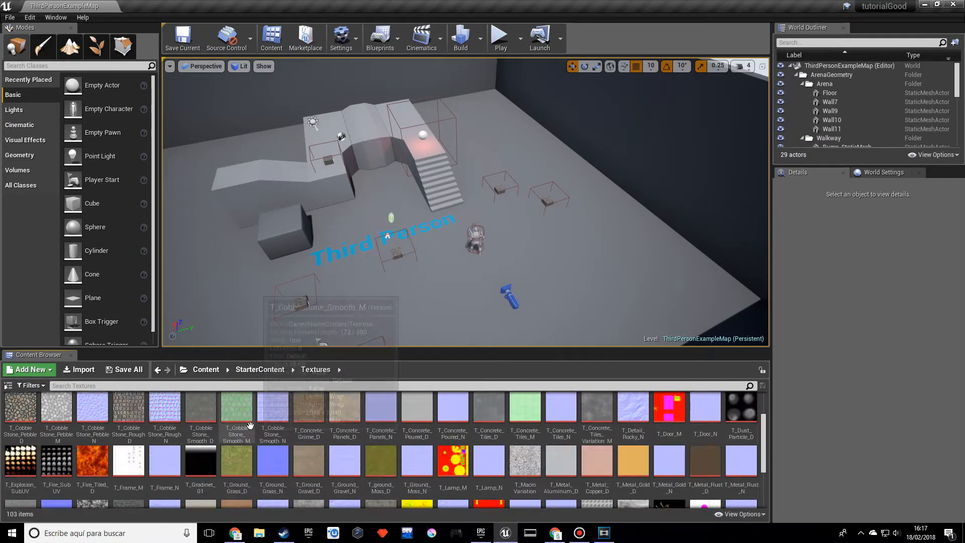
scroll(353, 440, up, 3)
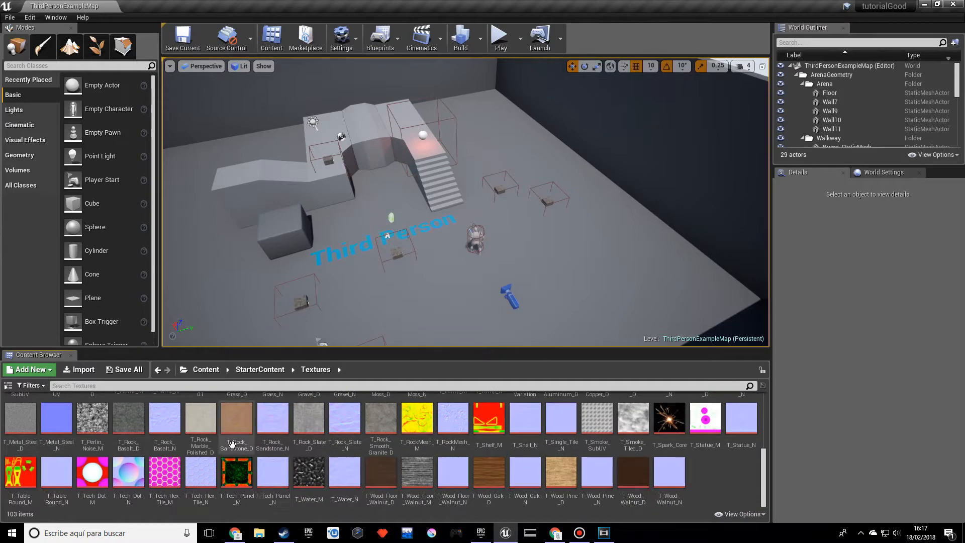
scroll(269, 442, down, 3)
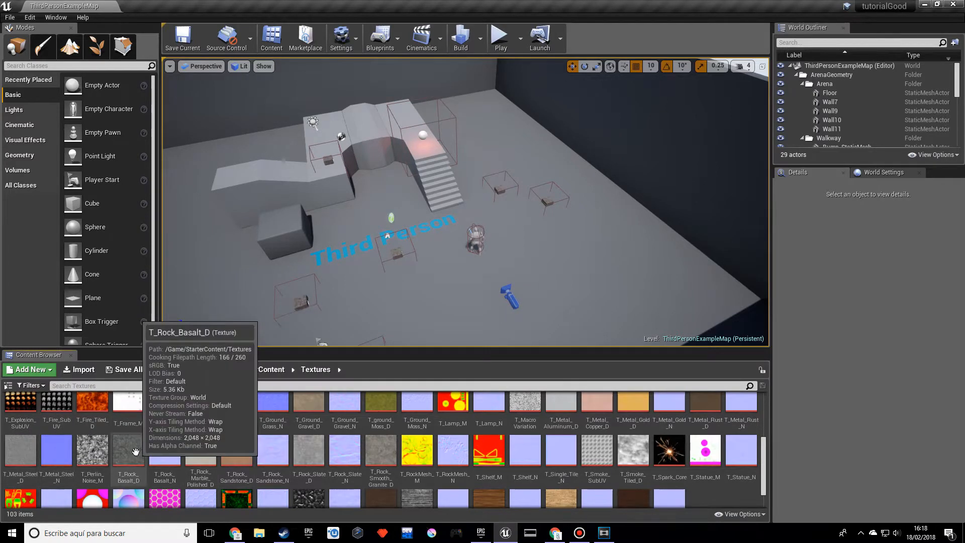
scroll(339, 456, down, 1)
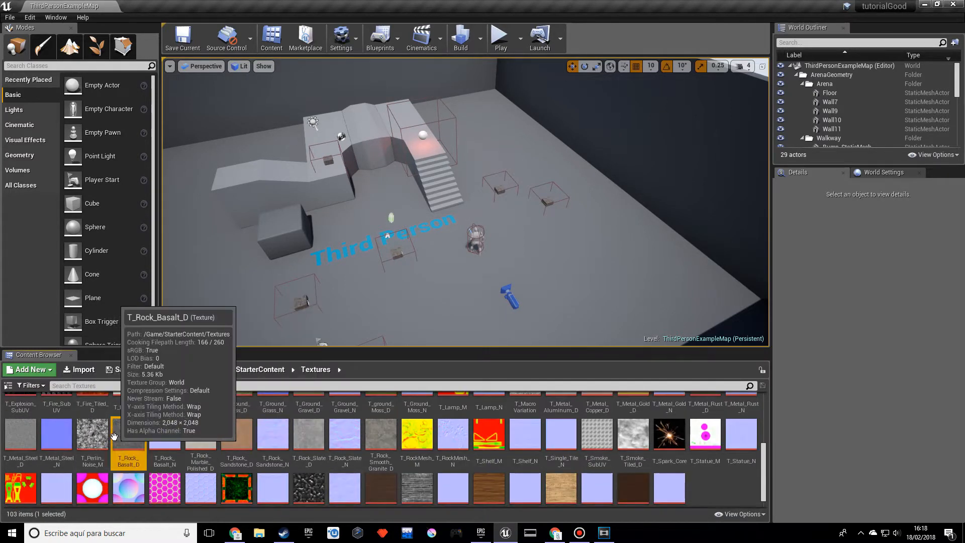
- View the T_Rock_Basalt_D texture and the whole T_Metal_Steel_D texture, closing each after viewing
double_click(129, 417)
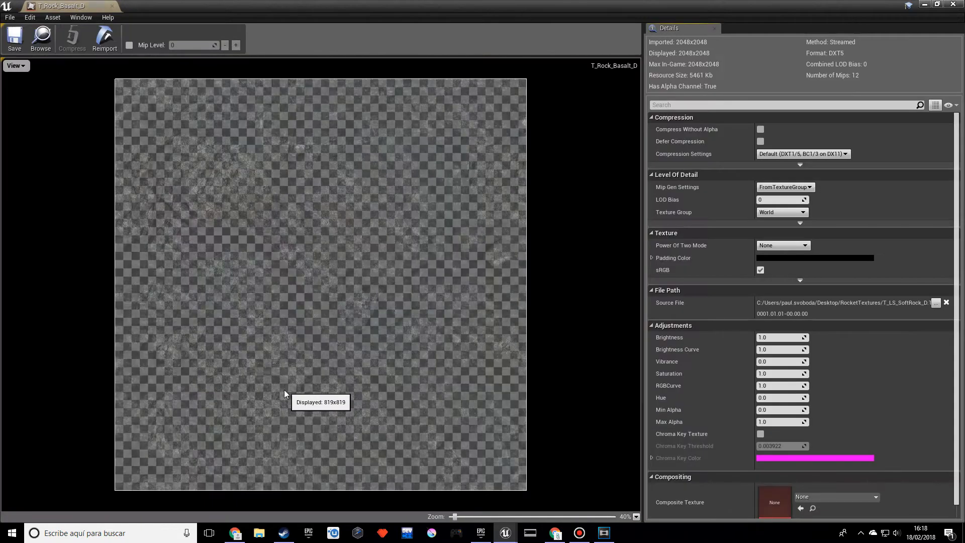
click(112, 5)
double_click(20, 433)
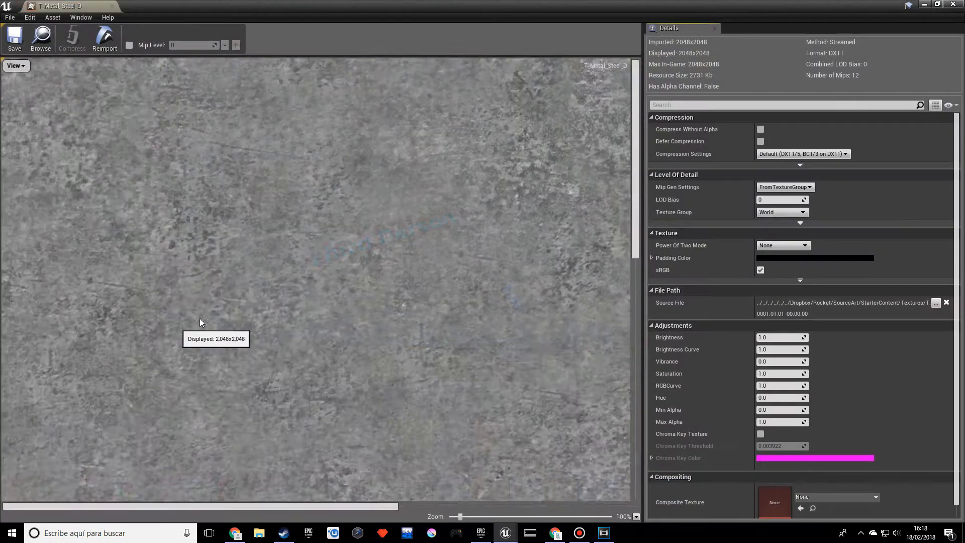
scroll(214, 342, down, 2)
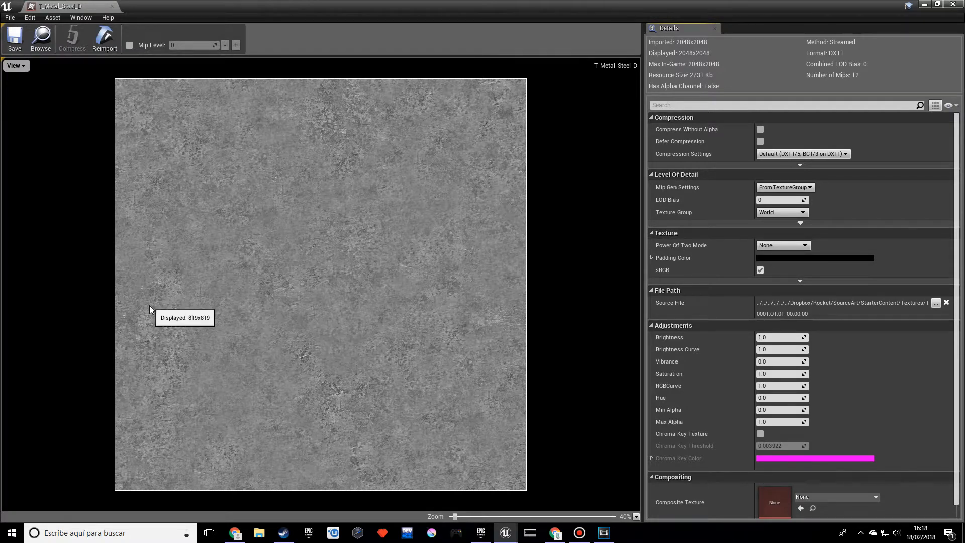
click(112, 6)
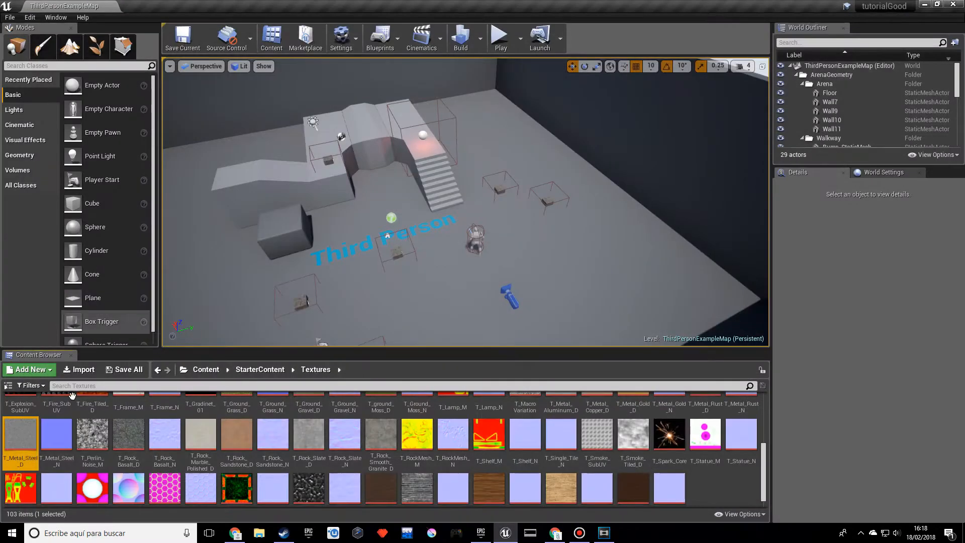
- Open T_Metal_Steel_N and T_Metal_Steel_D together in the main window and examine the normal map's surface detail
double_click(66, 442)
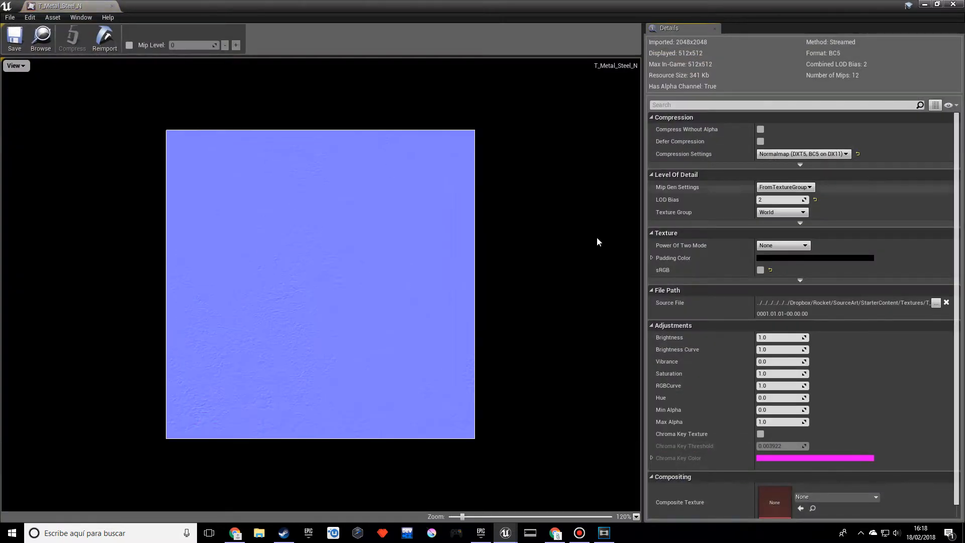
drag(56, 7, 176, 4)
click(71, 5)
double_click(11, 434)
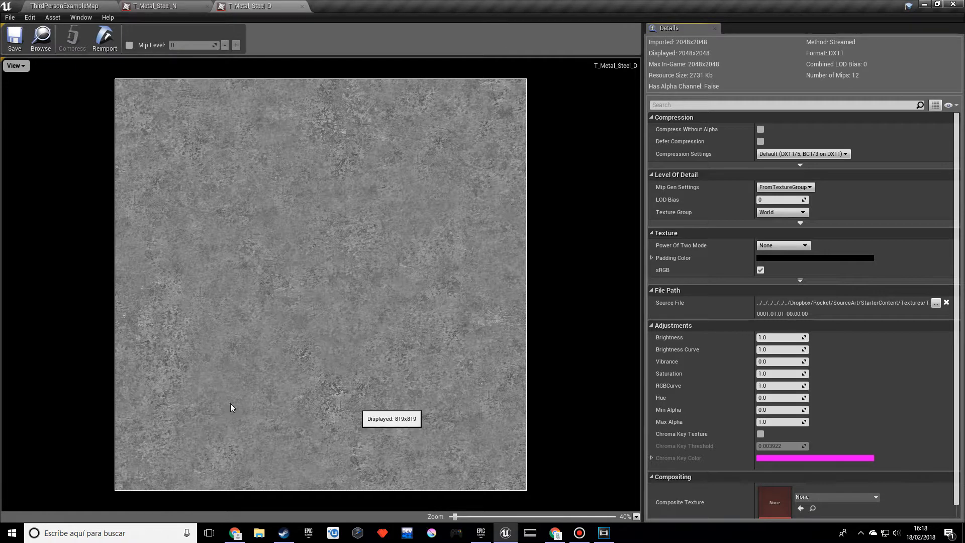
click(125, 6)
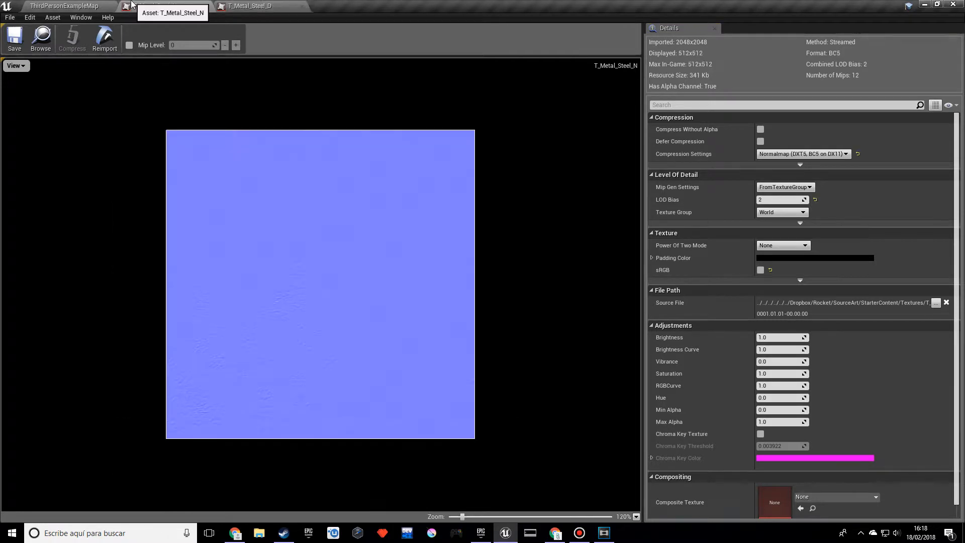
scroll(336, 251, up, 1)
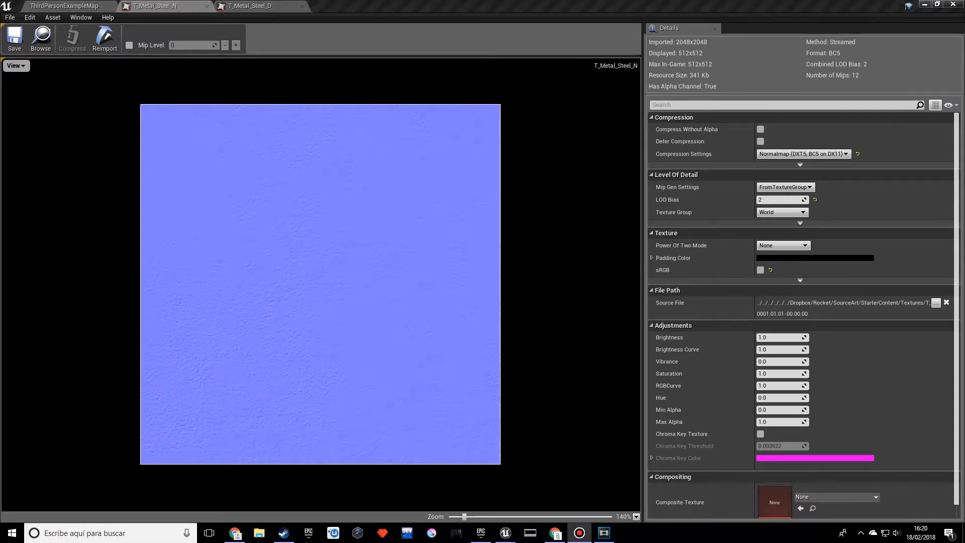
- Return to the ThirdPersonExampleMap level and check the ThirdPerson and ThirdPersonBP folders, ending in the root Content folder
click(63, 6)
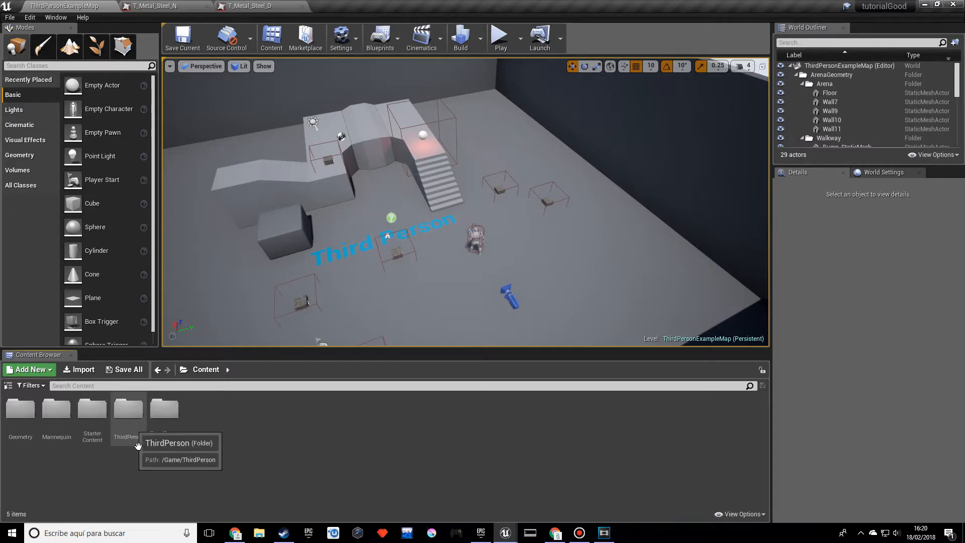
double_click(128, 418)
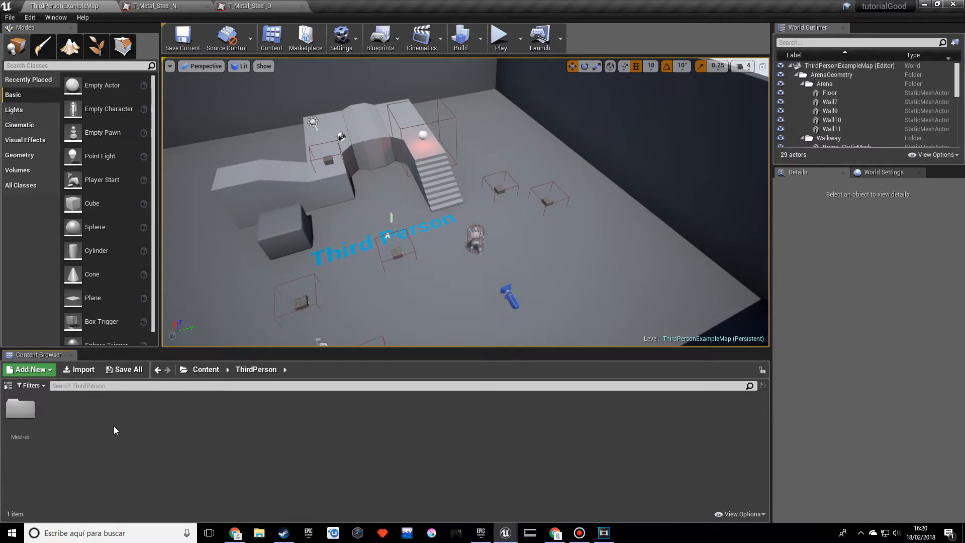
click(206, 369)
double_click(164, 439)
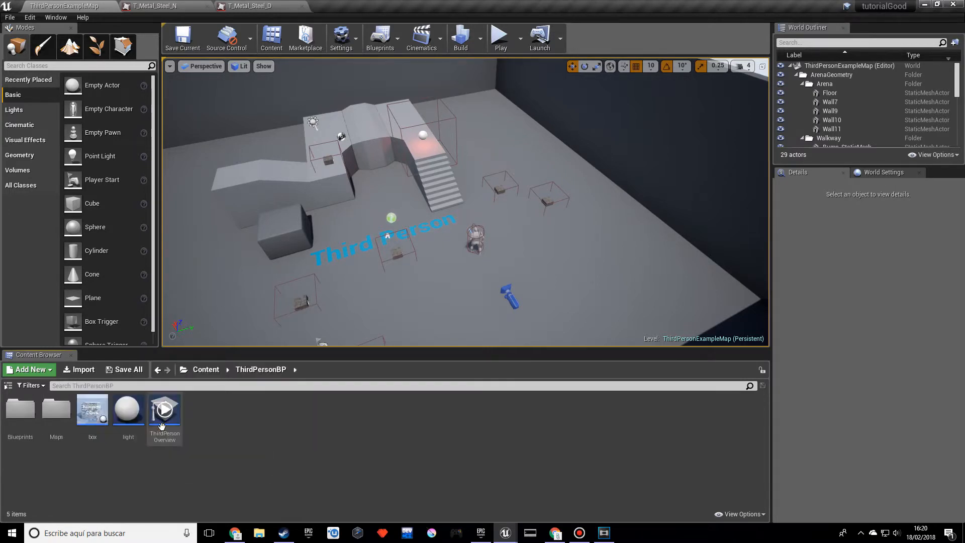
click(196, 371)
- Create a folder named materials in the root Content folder
right_click(201, 423)
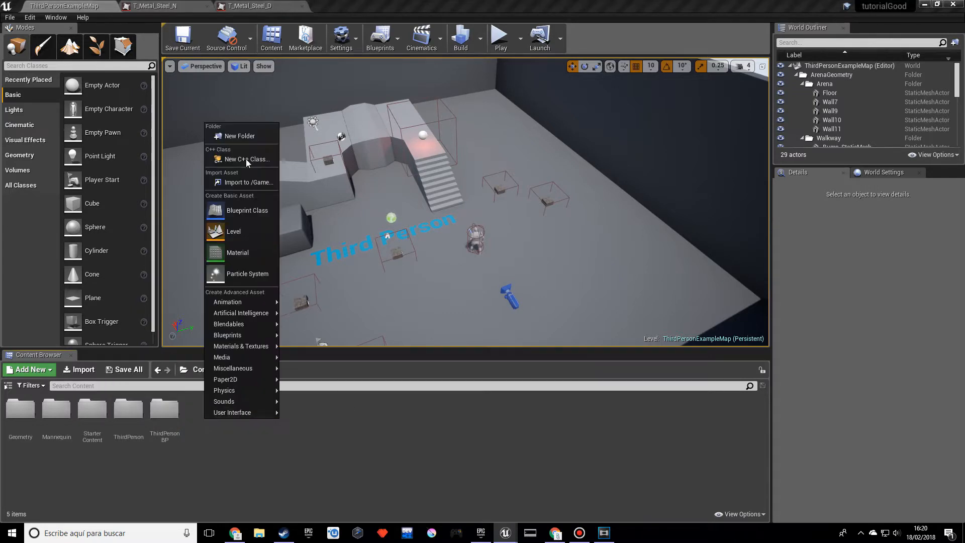
click(240, 136)
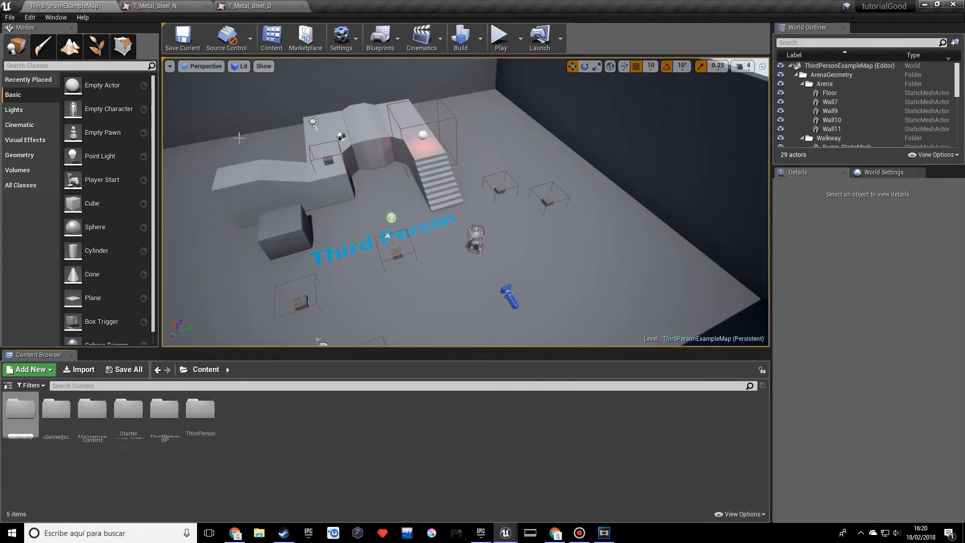
key(BackSpace)
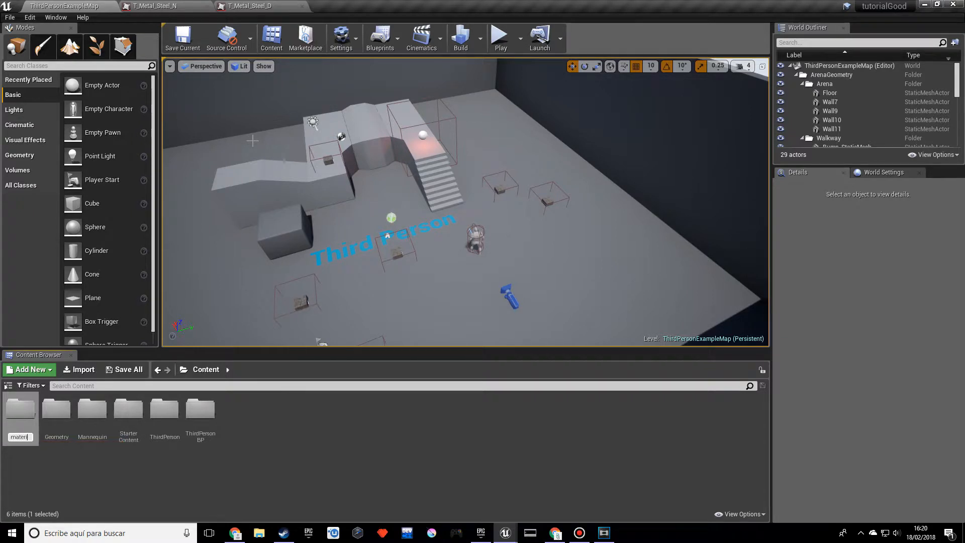
key(Return)
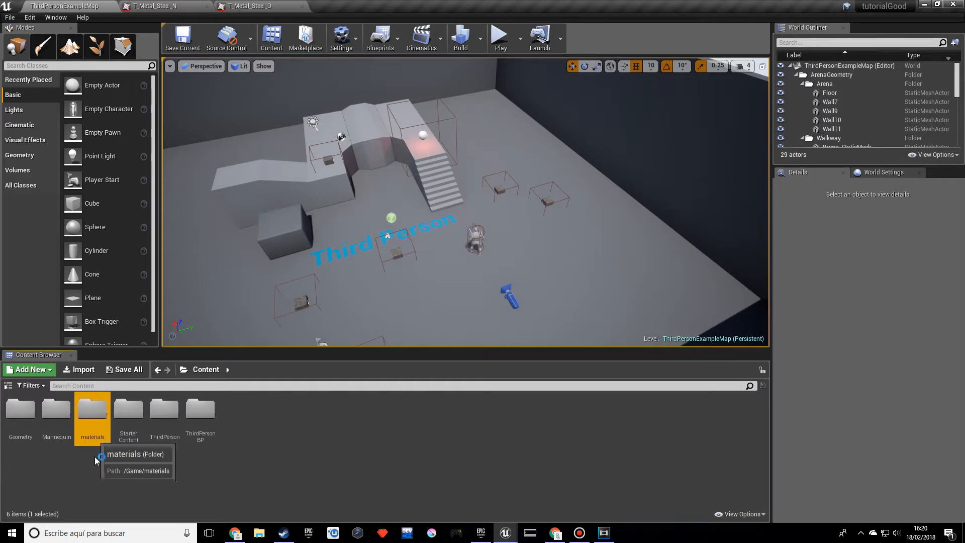
- Create a Material asset named m_textureMetal inside the materials folder
double_click(90, 415)
right_click(87, 412)
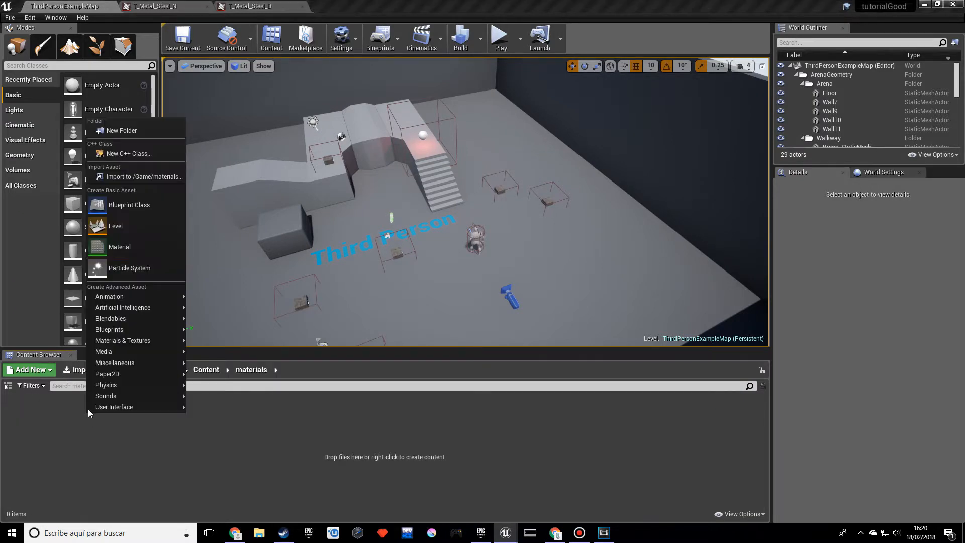
click(118, 247)
key(BackSpace)
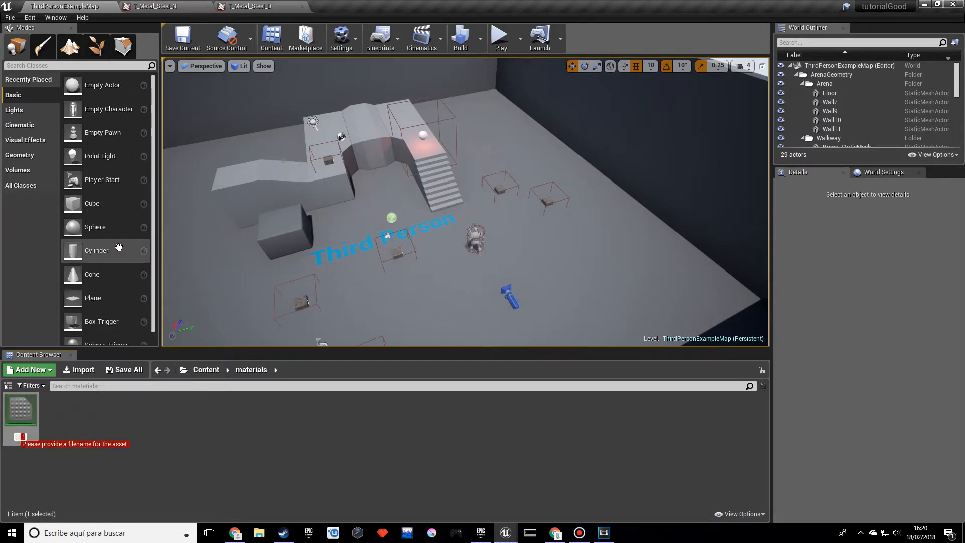
text(tex)
key(BackSpace)
key(BackSpace)
key(BackSpace)
text(m)
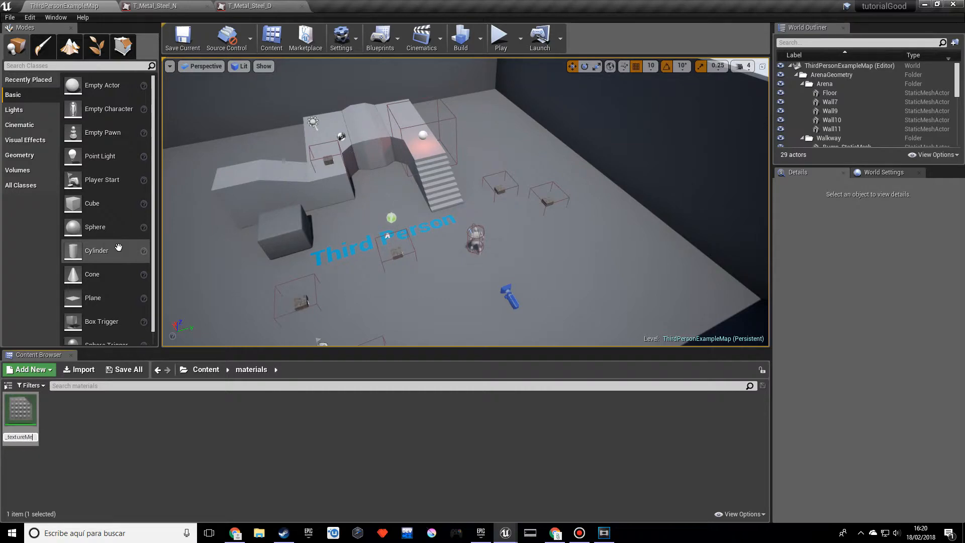
key(Return)
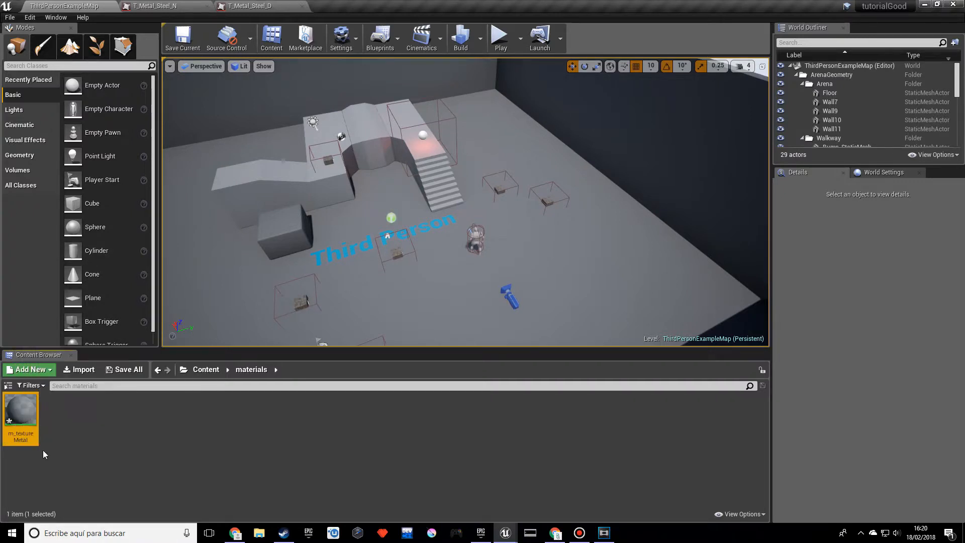
- Open the m_textureMetal material for editing and deselect its main node
double_click(11, 420)
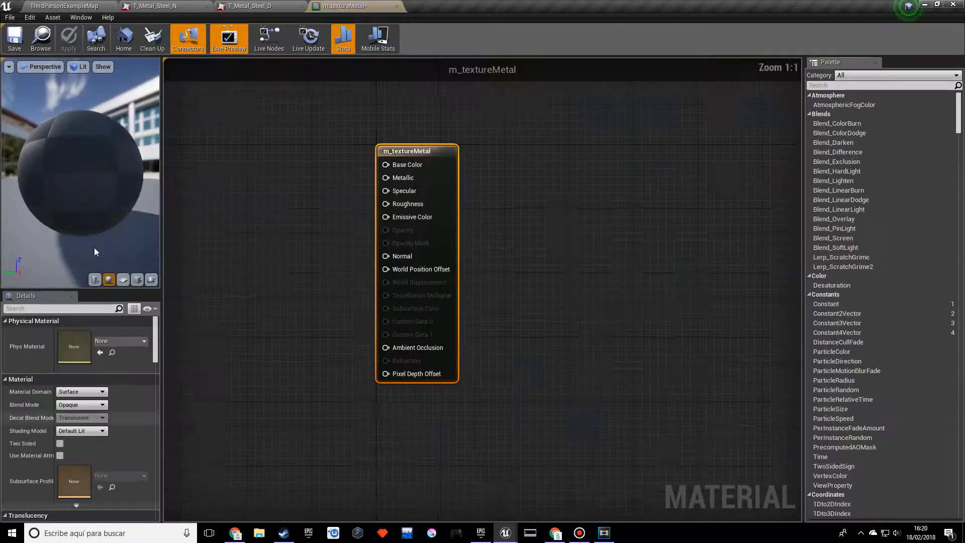
right_drag(315, 203, 444, 184)
scroll(419, 203, down, 1)
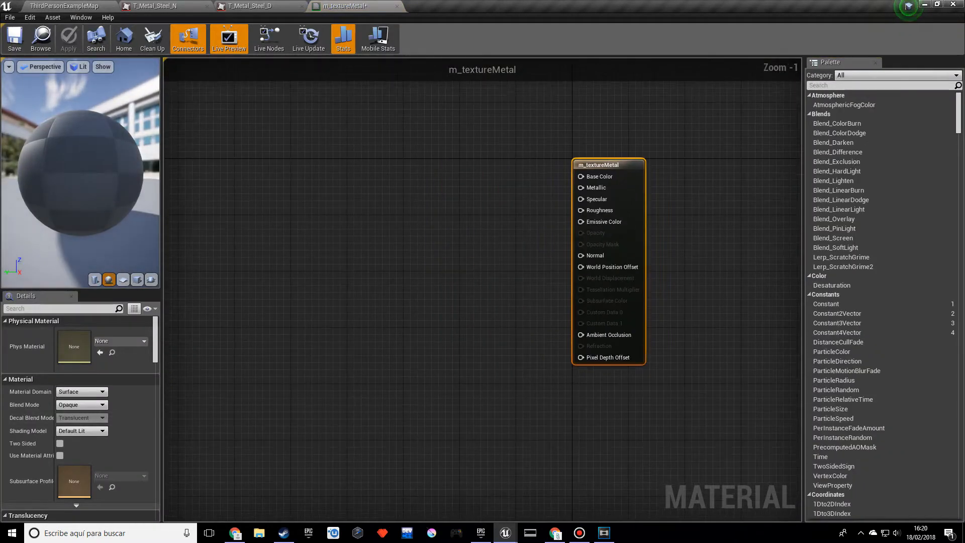
right_drag(532, 104, 518, 139)
drag(610, 354, 558, 184)
click(530, 196)
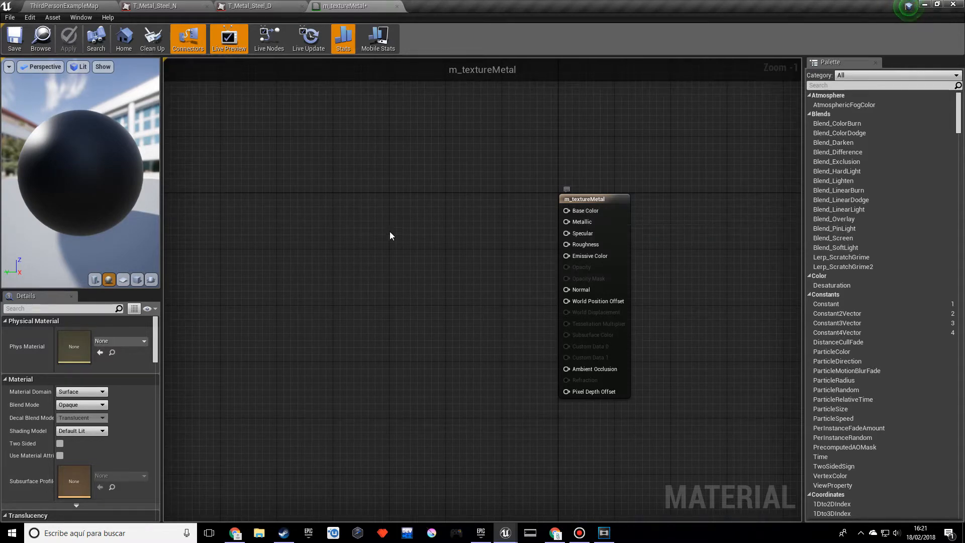
- Add a Texture Sample node beside the m_textureMetal main node and assign the T_Metal_Steel_D texture to it
right_click(311, 200)
text(te)
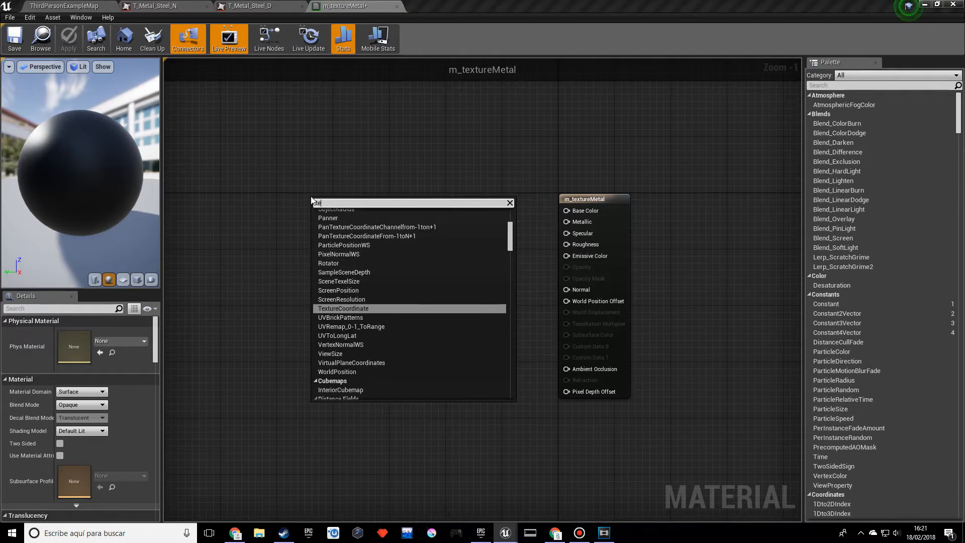
text(xture)
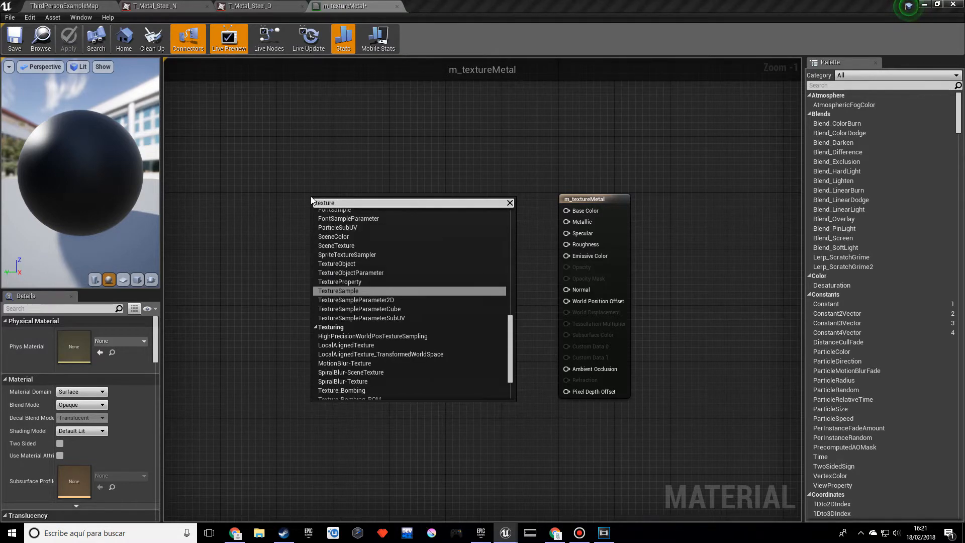
key(Return)
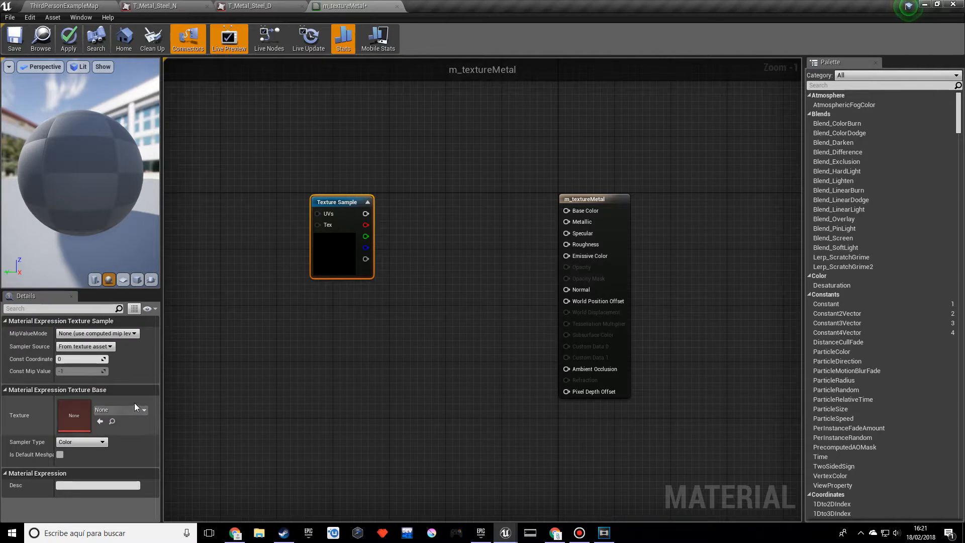
click(118, 409)
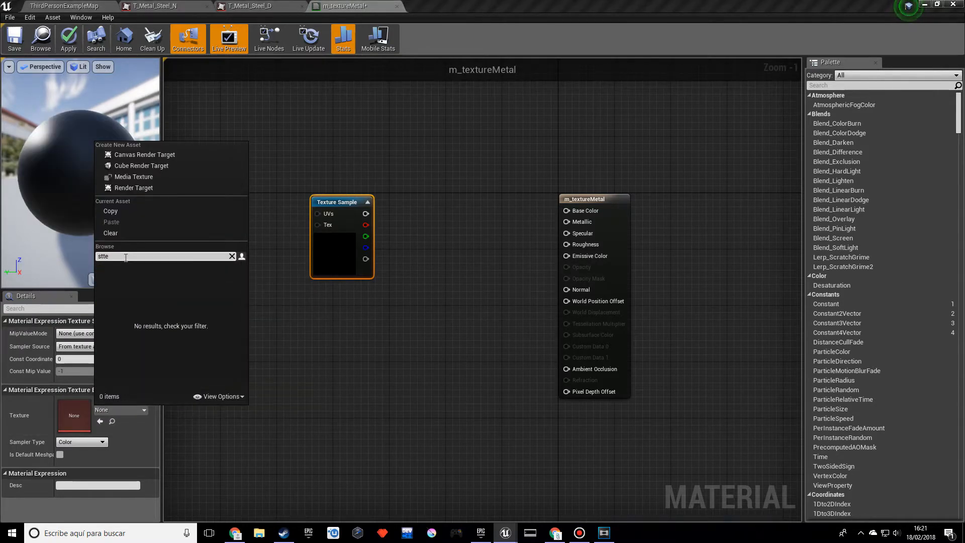
key(BackSpace)
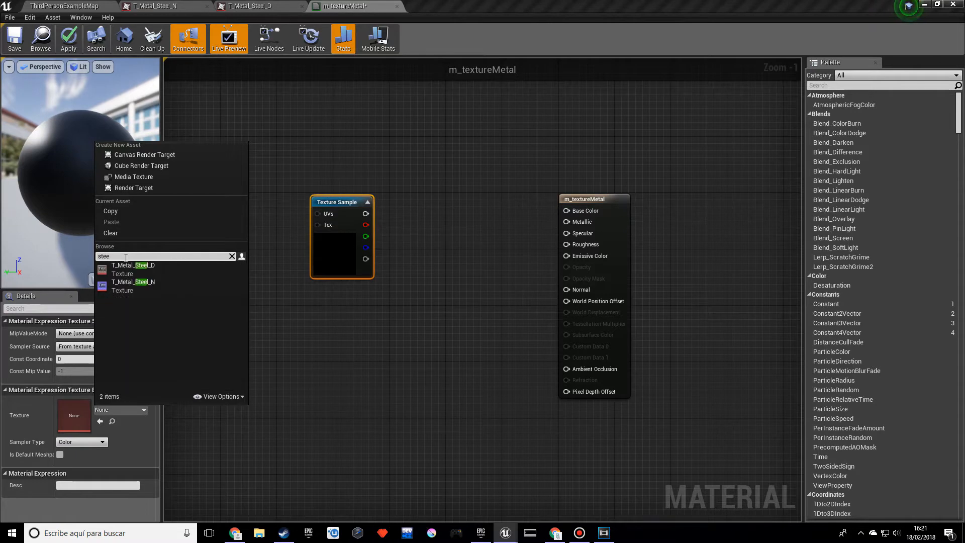
click(146, 268)
- Duplicate the T_Metal_Steel_D Texture Sample node and place the copy above the original
drag(324, 198, 368, 370)
key(ctrl+w)
drag(348, 199, 313, 193)
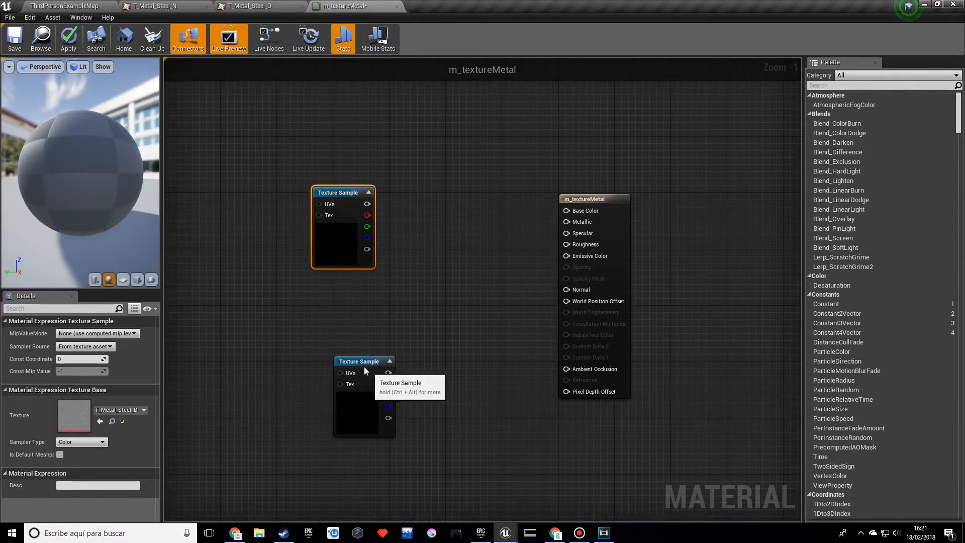
- Move the lower Texture Sample node slightly away from the main node and assign the T_Metal_Steel_N texture to it
drag(364, 378, 329, 365)
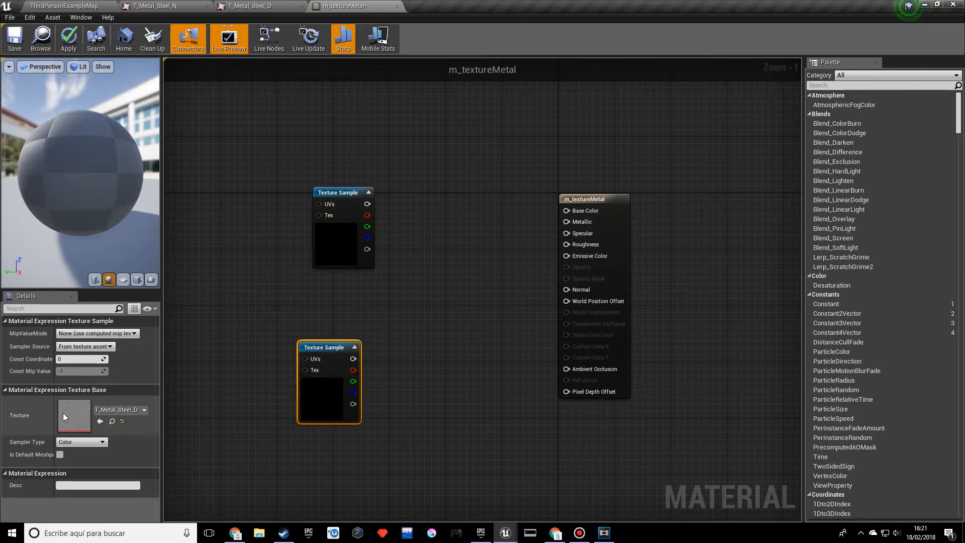
click(114, 412)
click(162, 353)
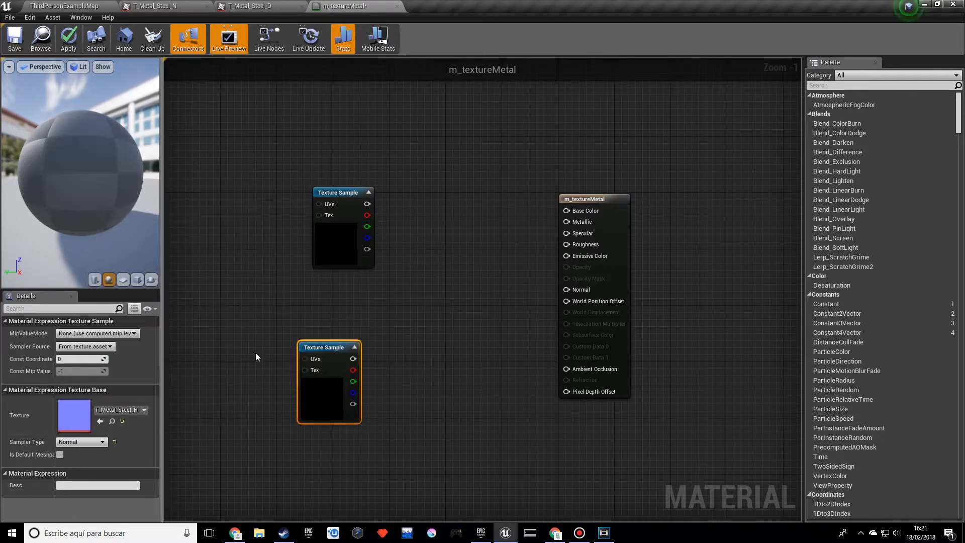
click(373, 316)
- Move the T_Metal_Steel_D Texture Sample node slightly farther from the main node
drag(337, 191, 317, 191)
scroll(348, 246, up, 1)
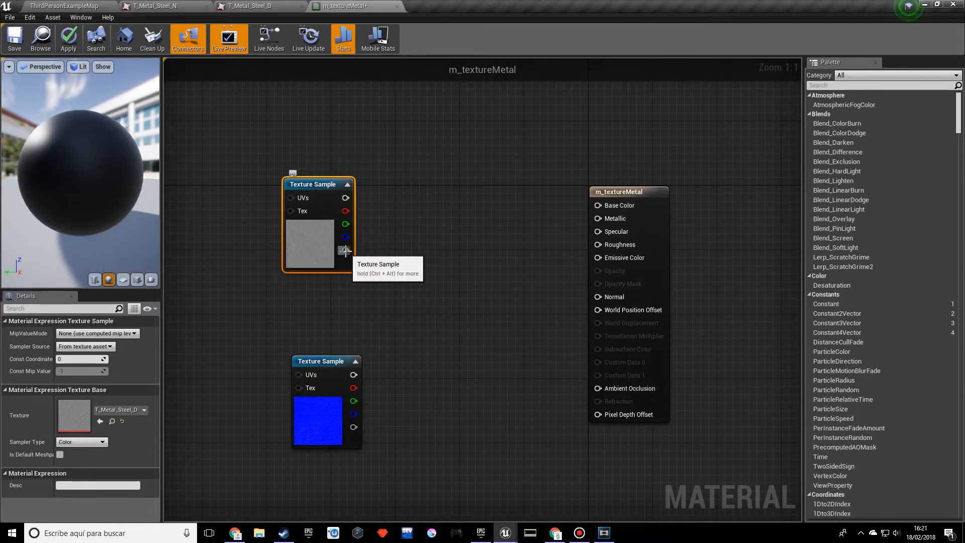
drag(346, 250, 367, 333)
click(367, 331)
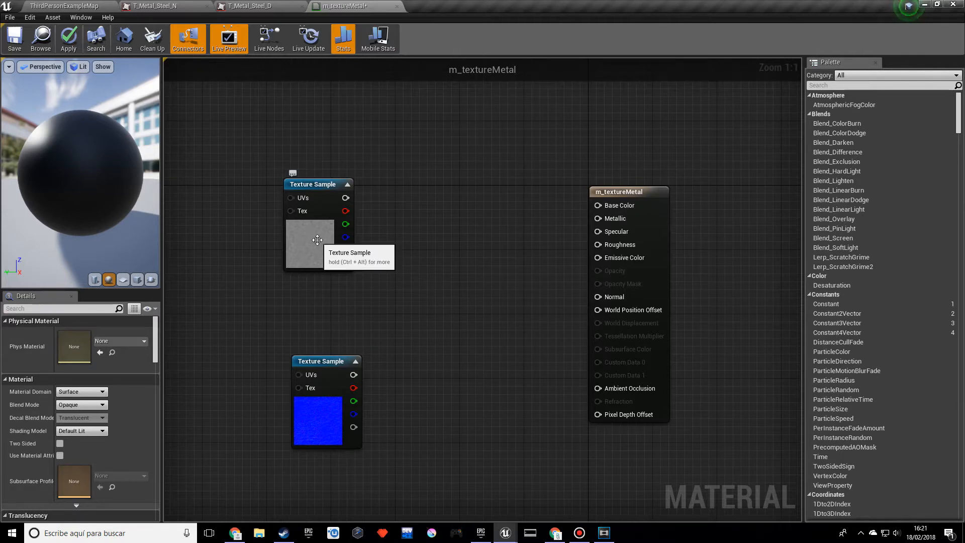
- Add a Texture Coordinate node on the input side of the two Texture Sample nodes, vertically between them
scroll(368, 311, down, 3)
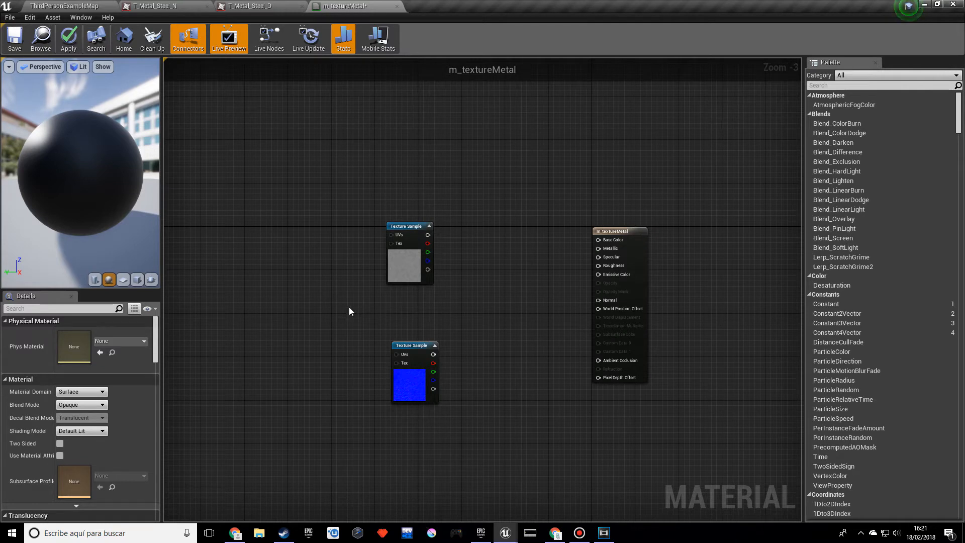
right_click(343, 314)
right_click(261, 291)
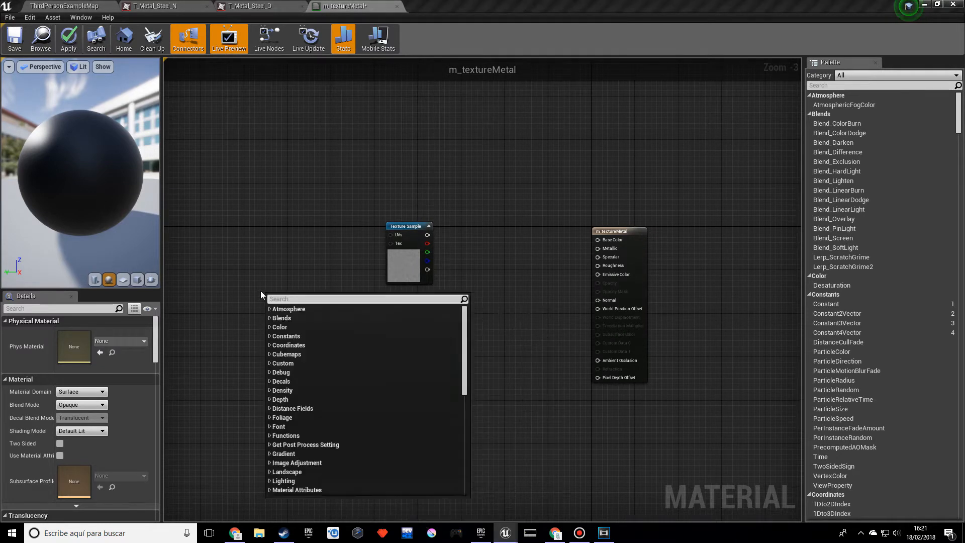
key(Escape)
right_click(271, 295)
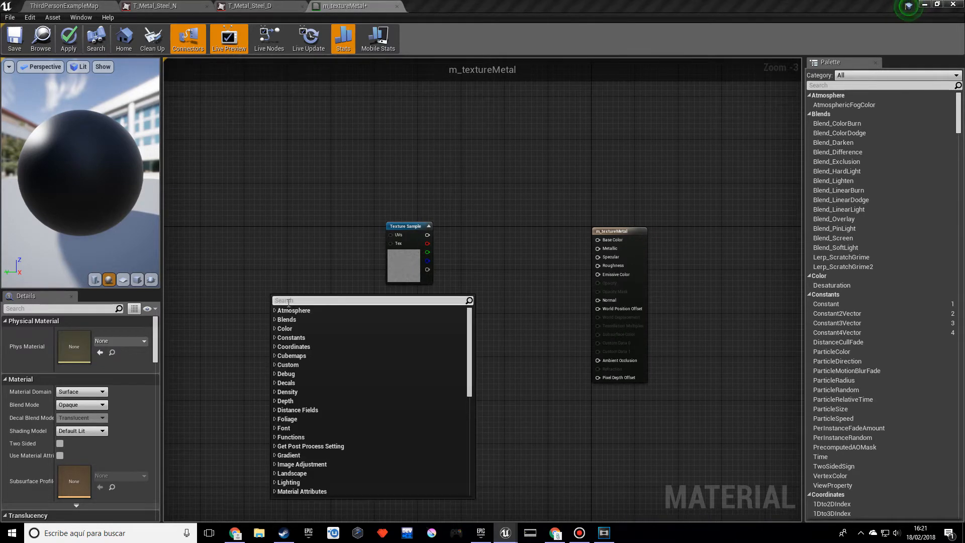
text(te)
key(Return)
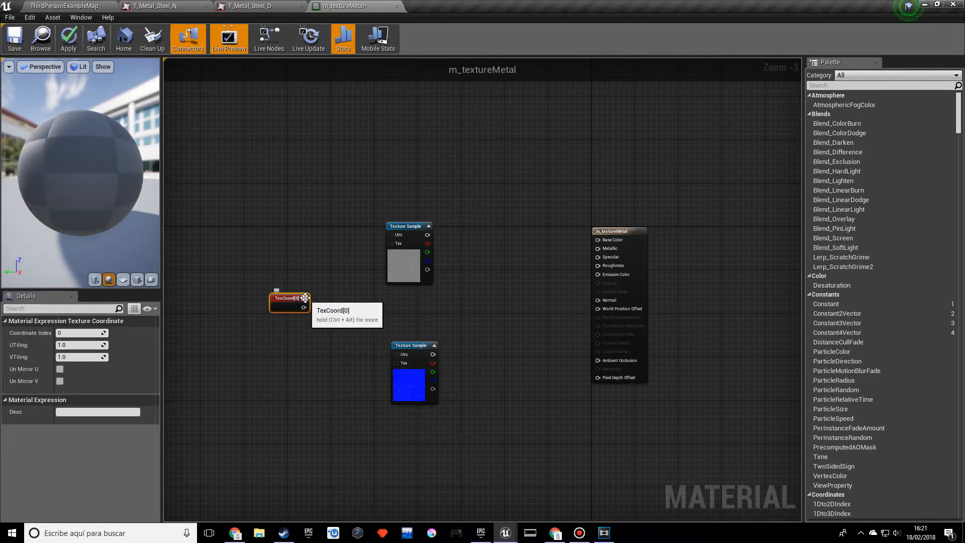
- Connect the RGB output of the T_Metal_Steel_D Texture Sample to the material's Base Color input
drag(250, 258, 330, 347)
drag(248, 263, 334, 366)
drag(345, 172, 459, 314)
drag(333, 149, 451, 186)
scroll(460, 225, up, 1)
scroll(435, 233, up, 2)
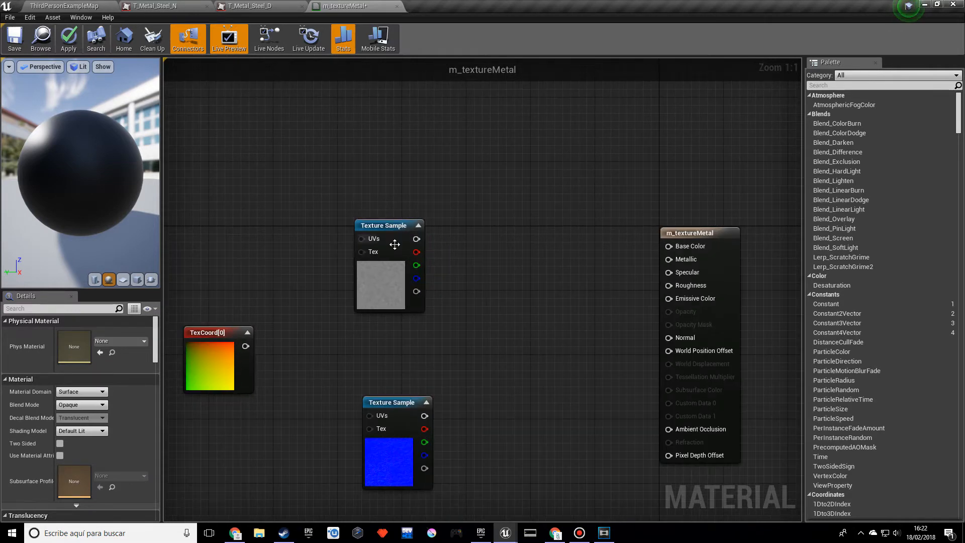
drag(416, 239, 668, 246)
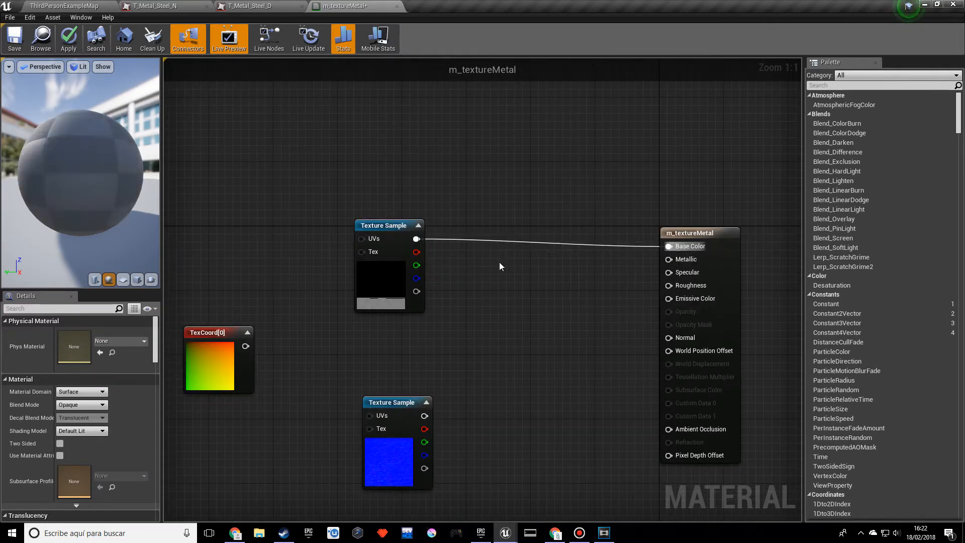
- Apply the material changes and examine the steel texture on the preview sphere
scroll(67, 153, down, 3)
scroll(67, 153, up, 3)
scroll(78, 164, up, 3)
scroll(77, 164, down, 3)
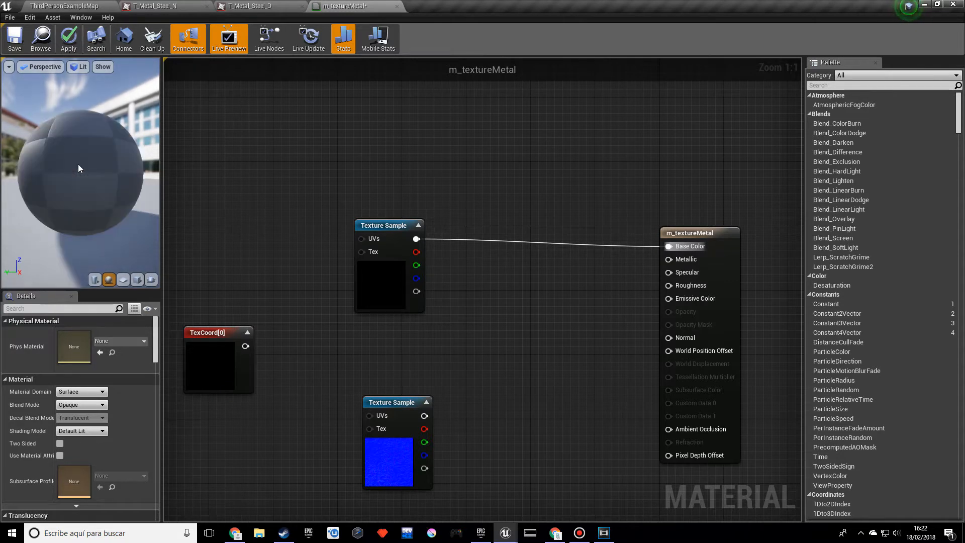
click(70, 43)
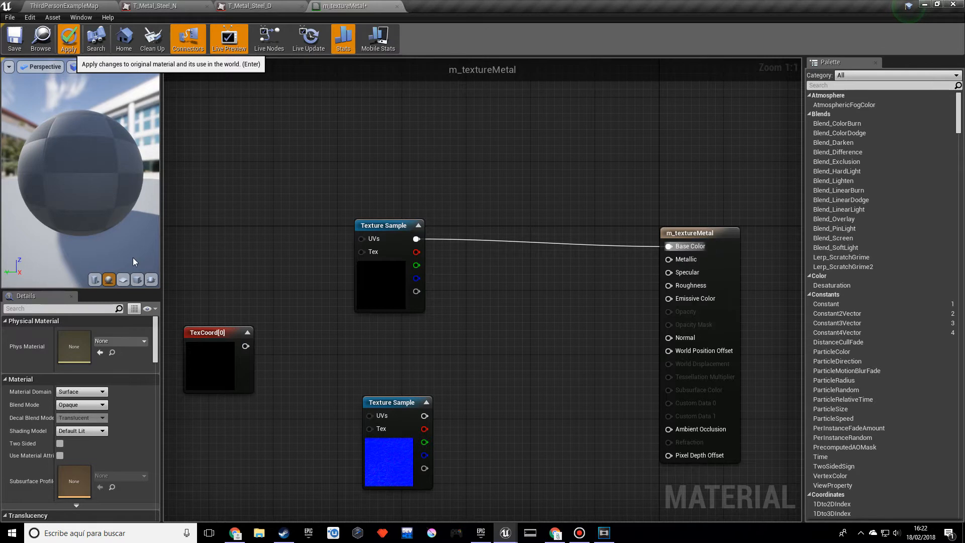
scroll(95, 196, up, 3)
scroll(95, 196, down, 3)
middle_drag(95, 196, 126, 237)
scroll(95, 196, up, 4)
scroll(95, 197, down, 2)
middle_drag(96, 197, 75, 196)
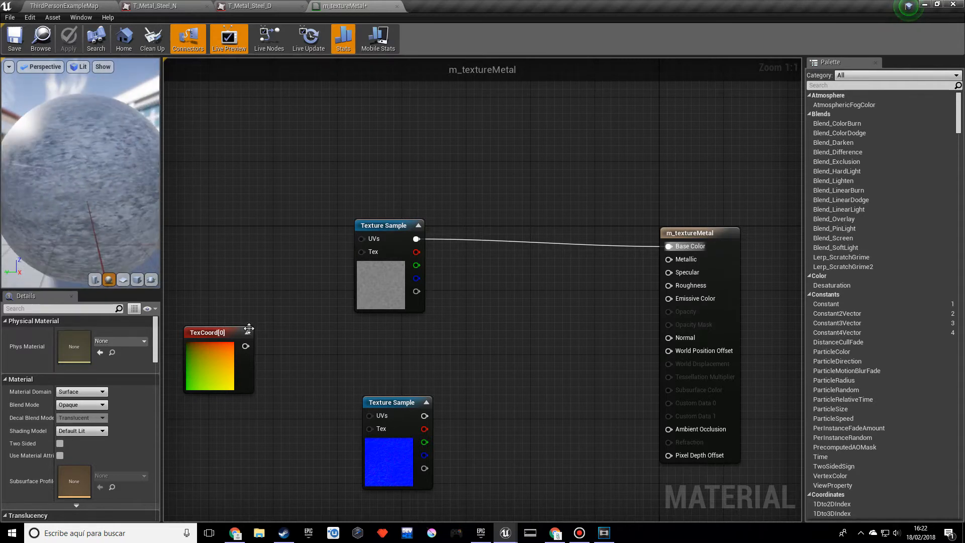
- Connect the TexCoord output to the UVs input of the T_Metal_Steel_D Texture Sample
drag(245, 345, 361, 239)
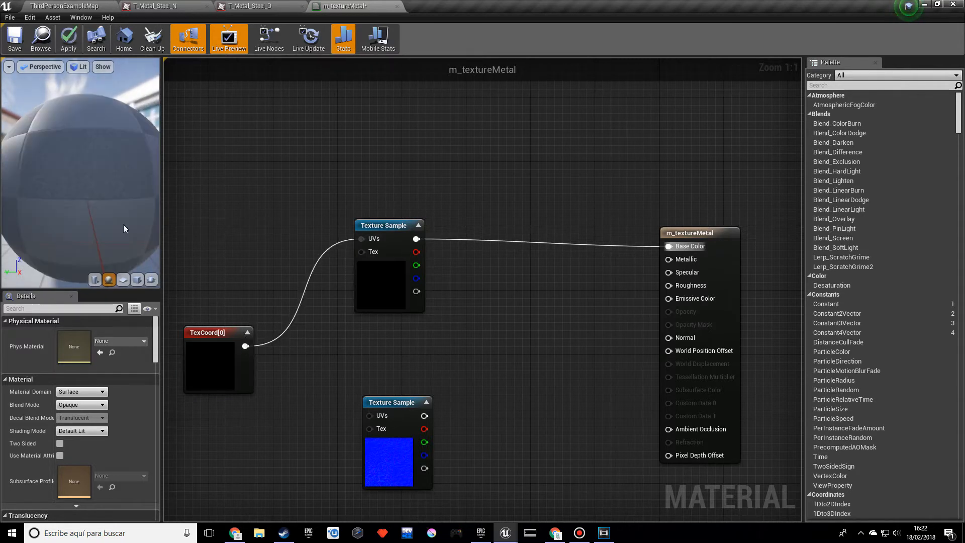
scroll(119, 197, down, 2)
middle_drag(118, 197, 60, 182)
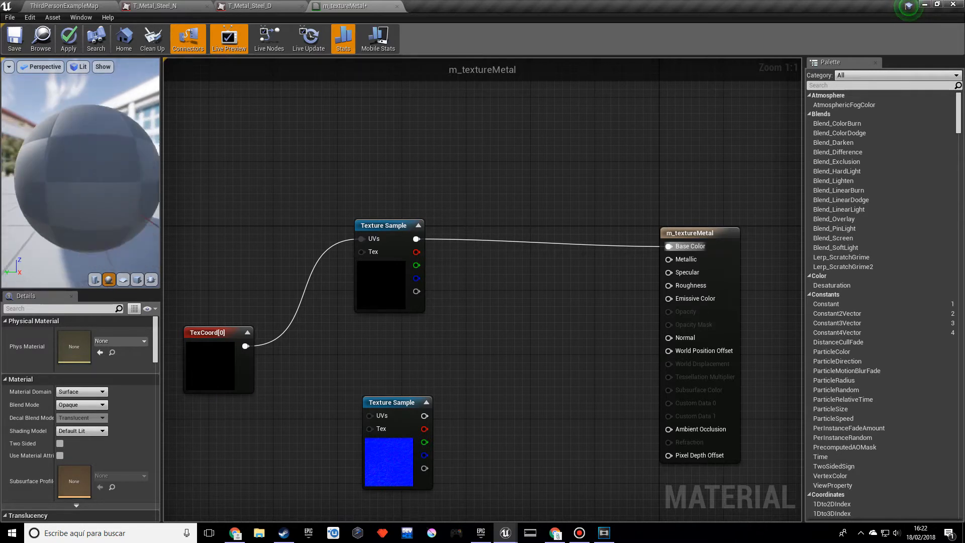
middle_drag(108, 222, 90, 190)
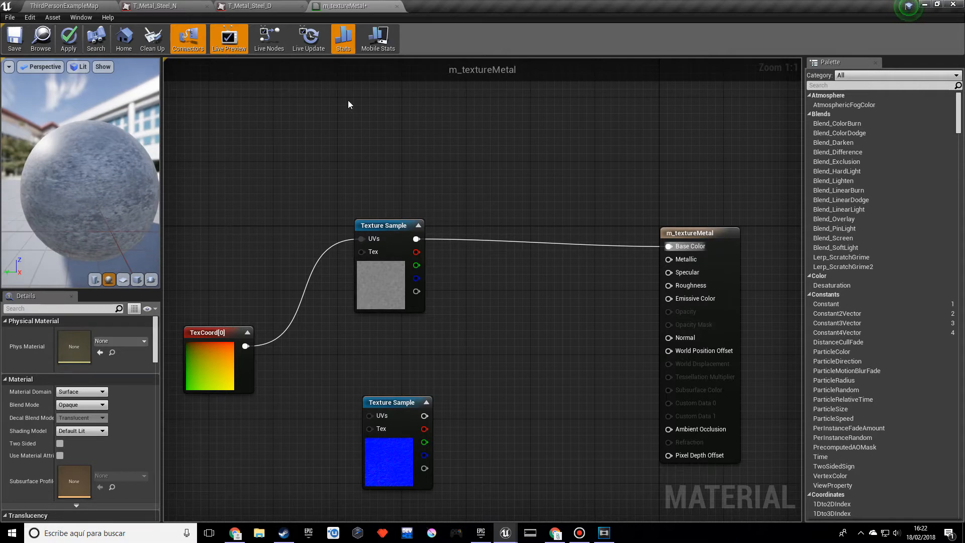
- Move the m_textureMetal main node to line up its Base Color input with the upper Texture Sample's output
click(222, 331)
drag(183, 243, 228, 333)
click(324, 329)
right_drag(444, 341, 383, 329)
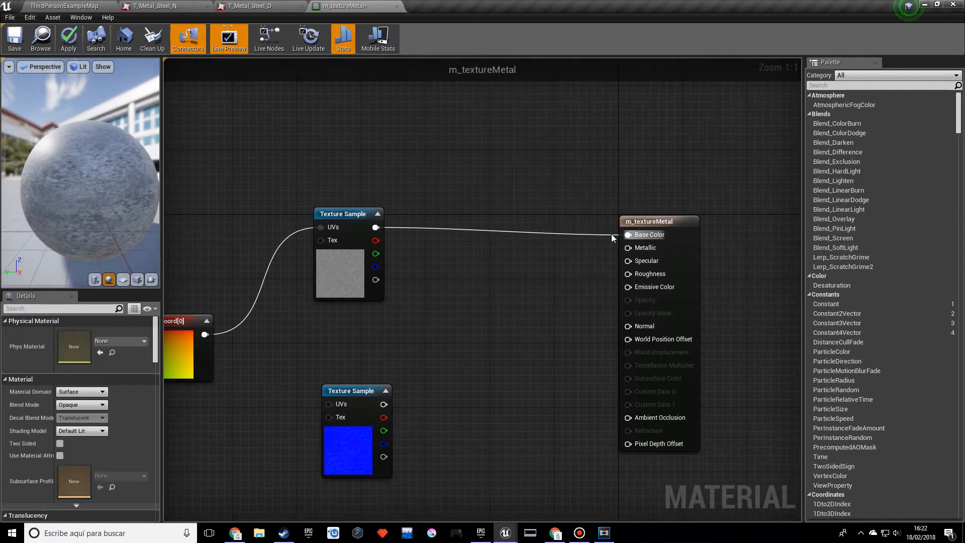
drag(650, 221, 648, 219)
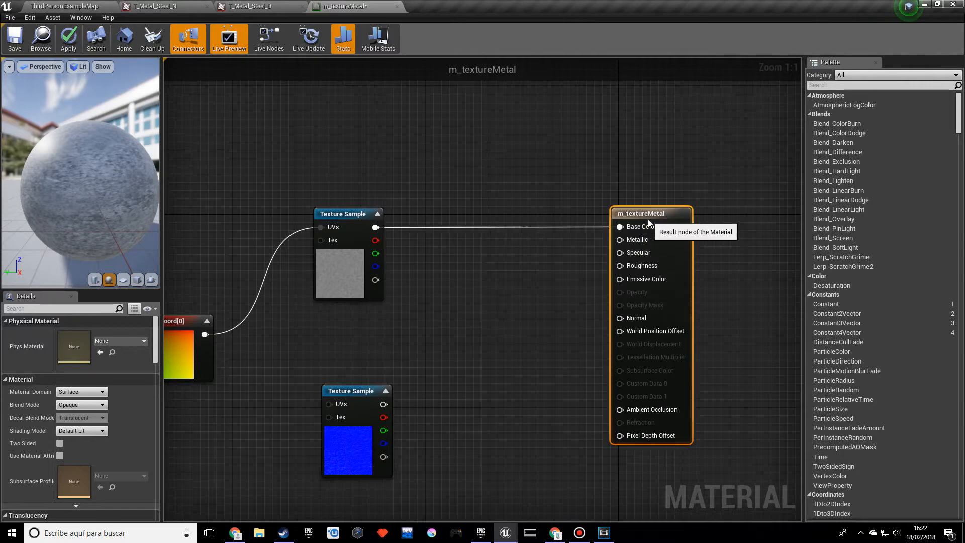
drag(303, 375, 328, 348)
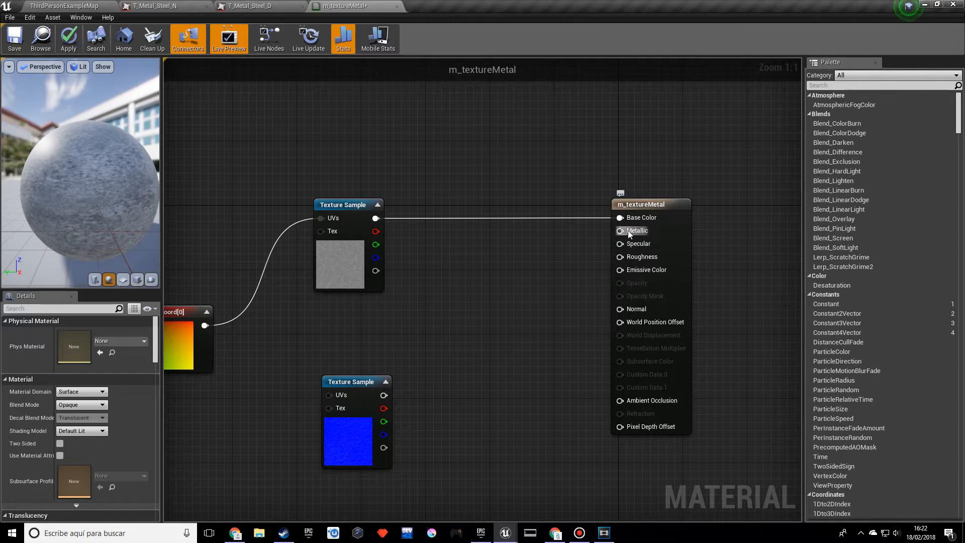
- Add a Constant node between the upper Texture Sample and the main node, just below the Base Color connection
click(442, 240)
drag(450, 245, 481, 245)
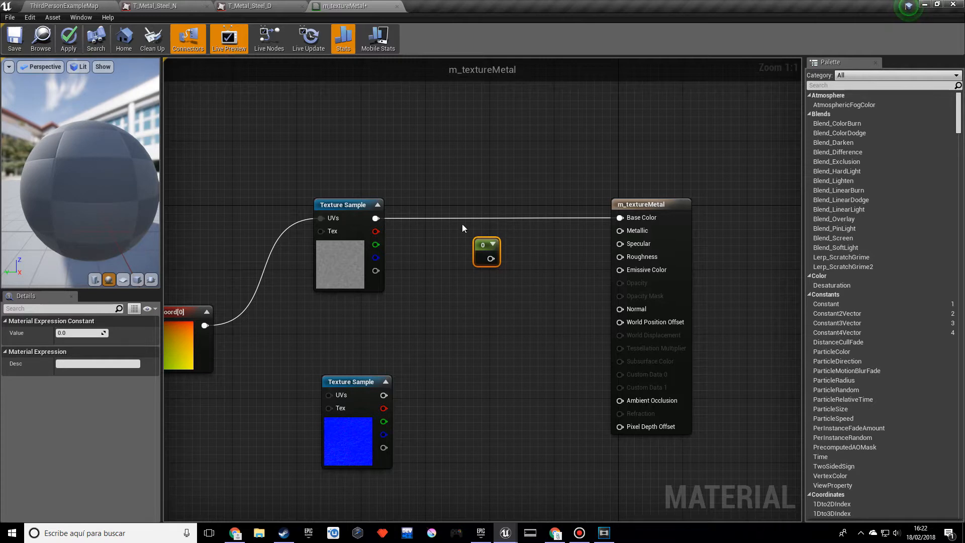
click(454, 249)
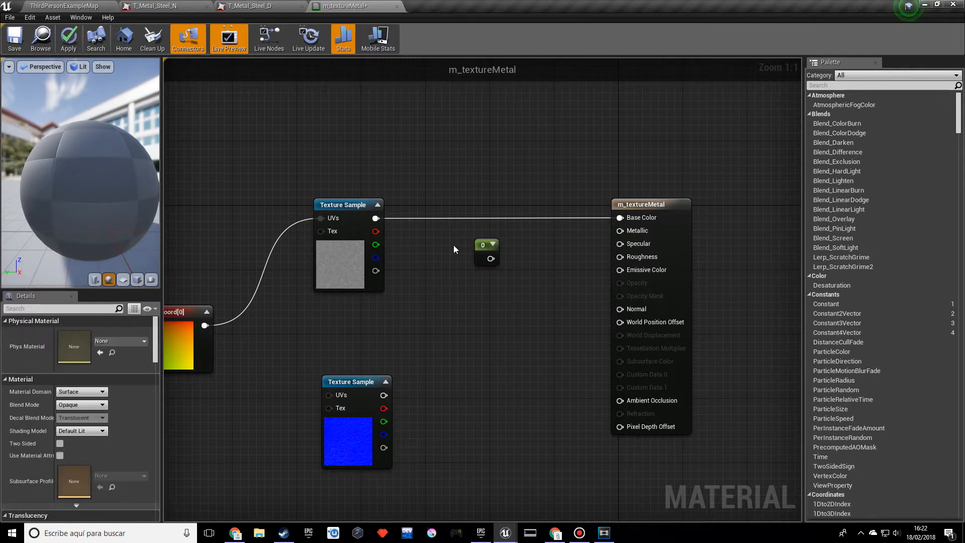
click(571, 267)
drag(572, 270, 553, 267)
key(ctrl+z)
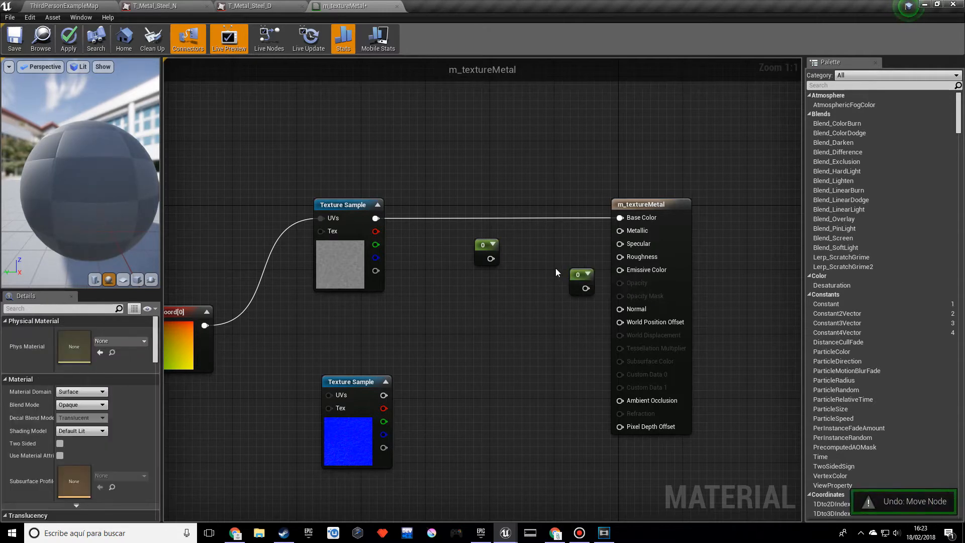
click(574, 273)
key(Delete)
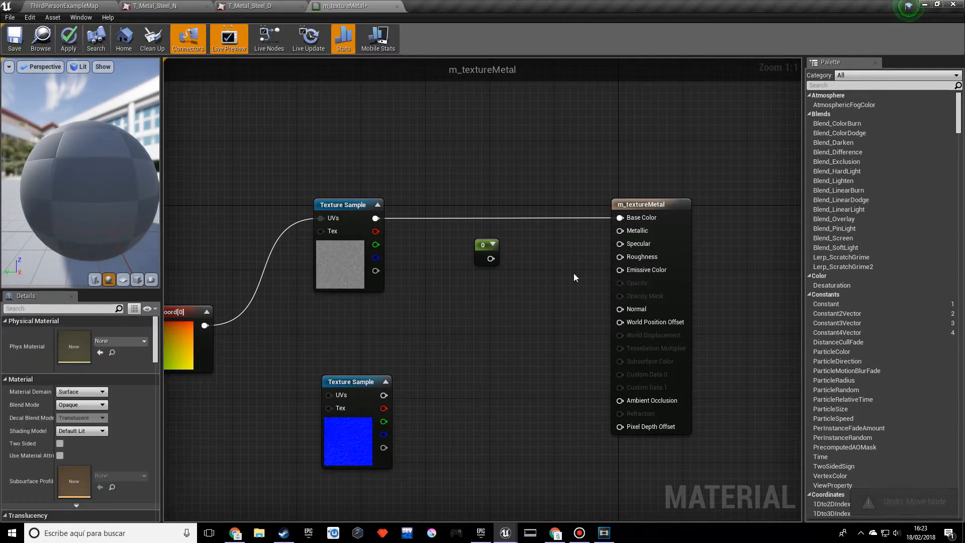
- Set the Constant node's value to 1, connect it to the Metallic input, and shift the node slightly toward the main node
click(492, 246)
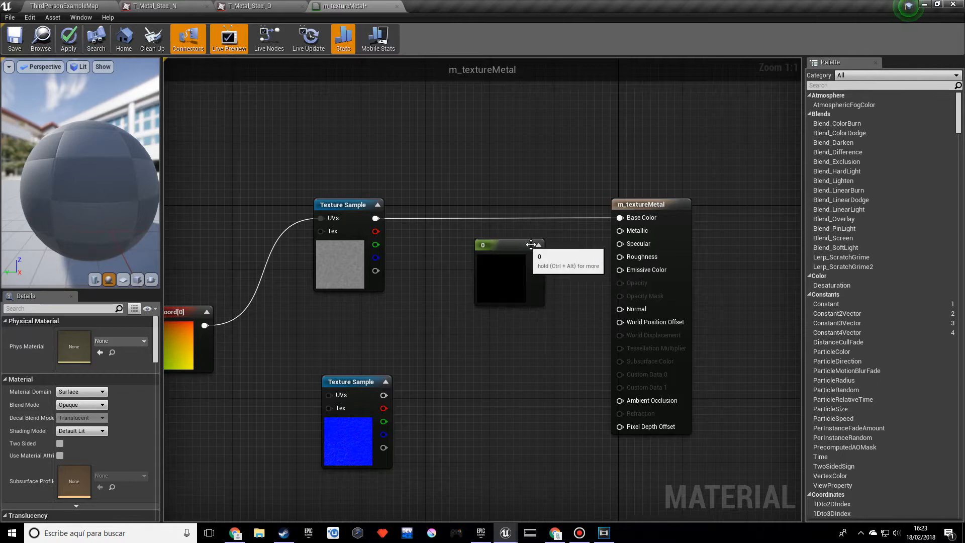
click(538, 246)
click(486, 256)
click(88, 332)
text(1)
key(Return)
drag(491, 258, 624, 231)
drag(490, 252, 506, 252)
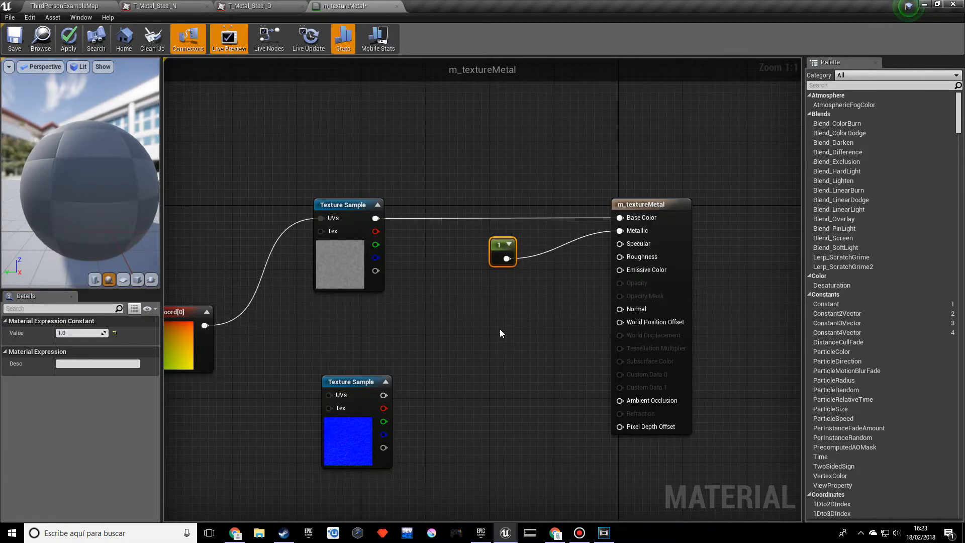
- Add a second Constant node below the first one and set its value to 0.5
click(492, 301)
click(81, 333)
text(0.5)
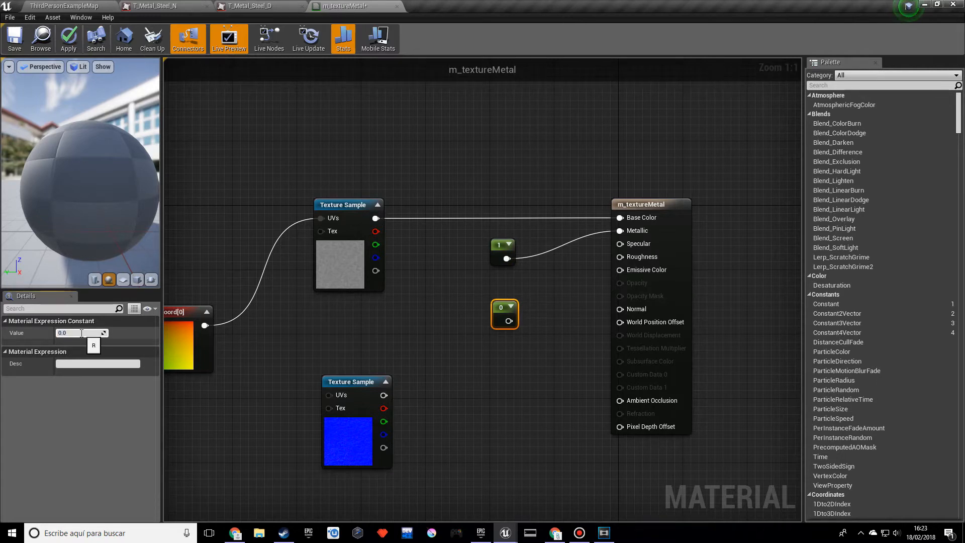
key(Return)
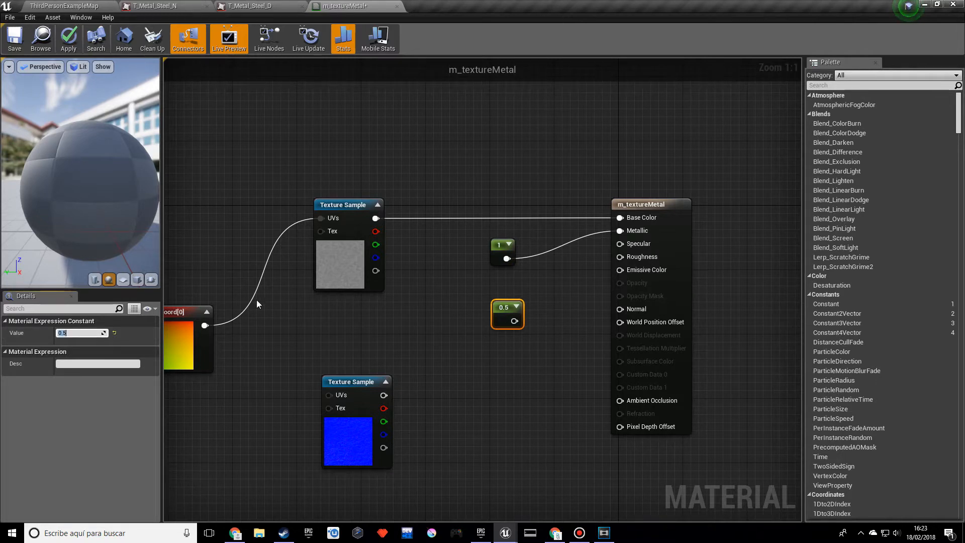
- Apply the material changes and inspect the metallic surface and its reflections on the preview sphere
click(363, 187)
scroll(108, 187, down, 5)
scroll(108, 188, up, 10)
scroll(107, 188, down, 5)
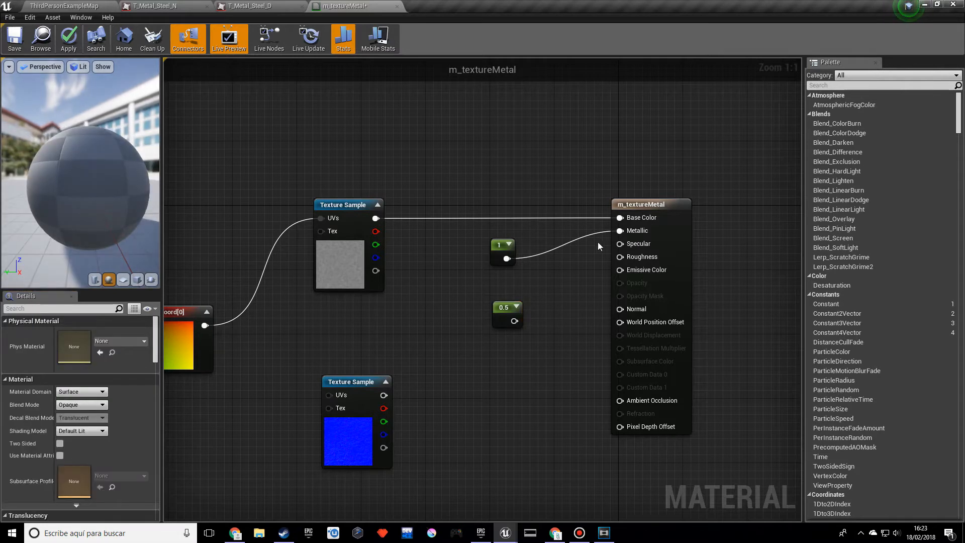
click(635, 207)
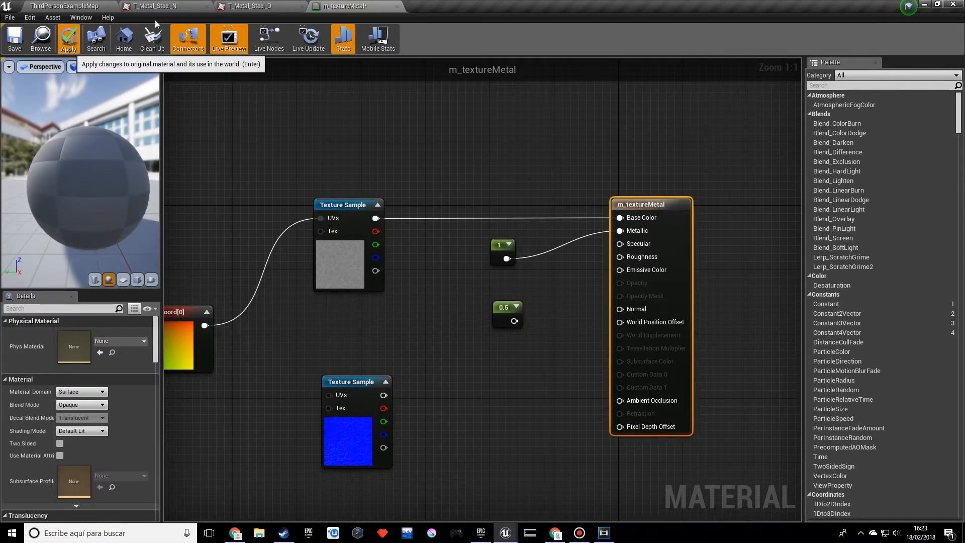
click(68, 41)
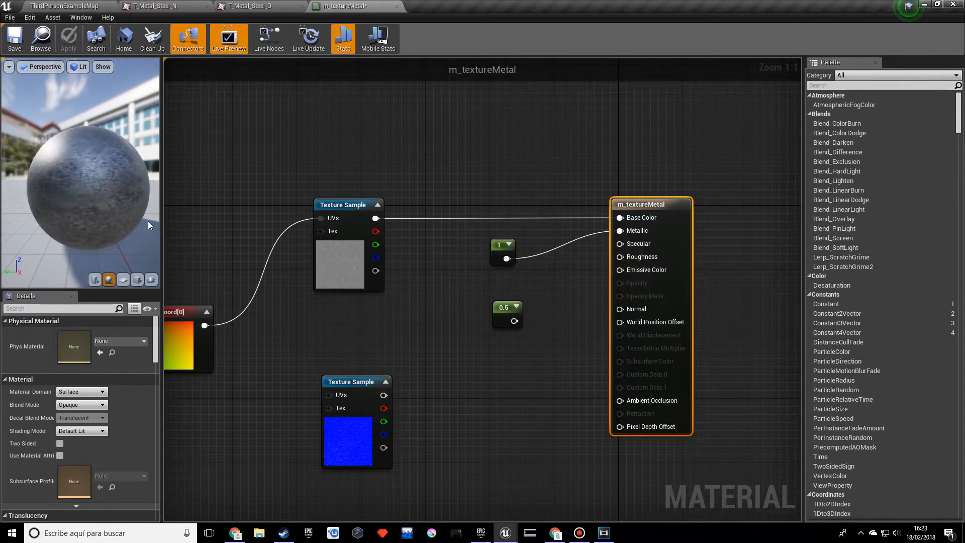
scroll(96, 191, up, 5)
scroll(96, 191, down, 5)
middle_drag(101, 191, 124, 201)
scroll(101, 191, up, 2)
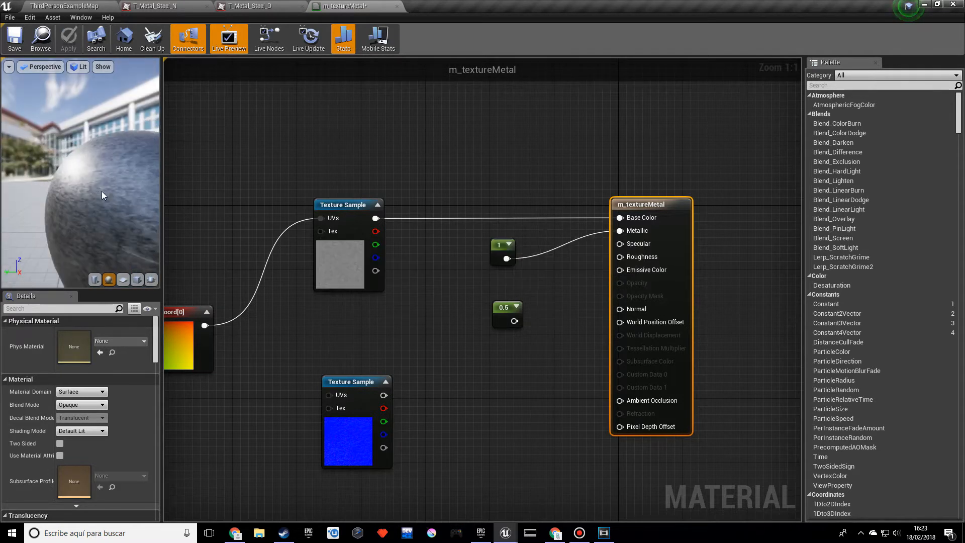
scroll(102, 191, down, 4)
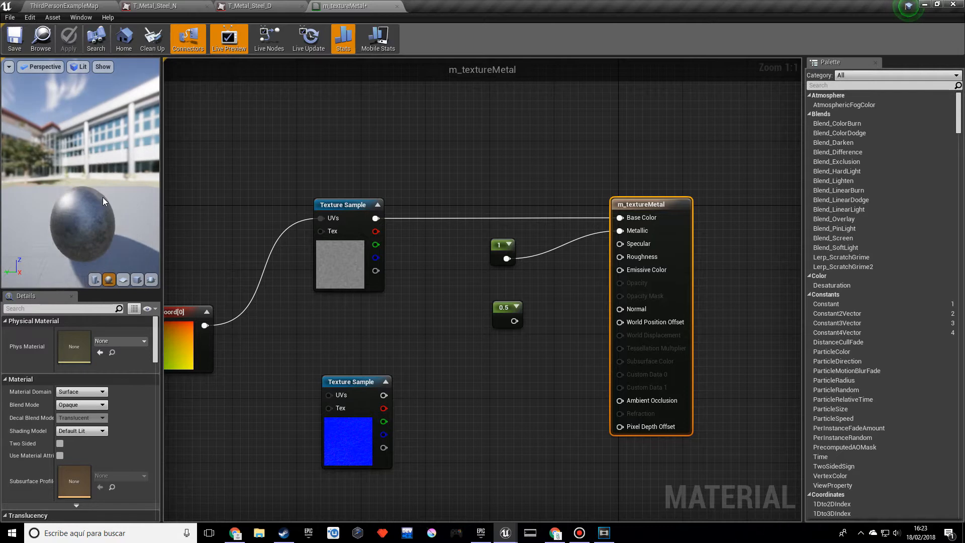
scroll(103, 214, up, 5)
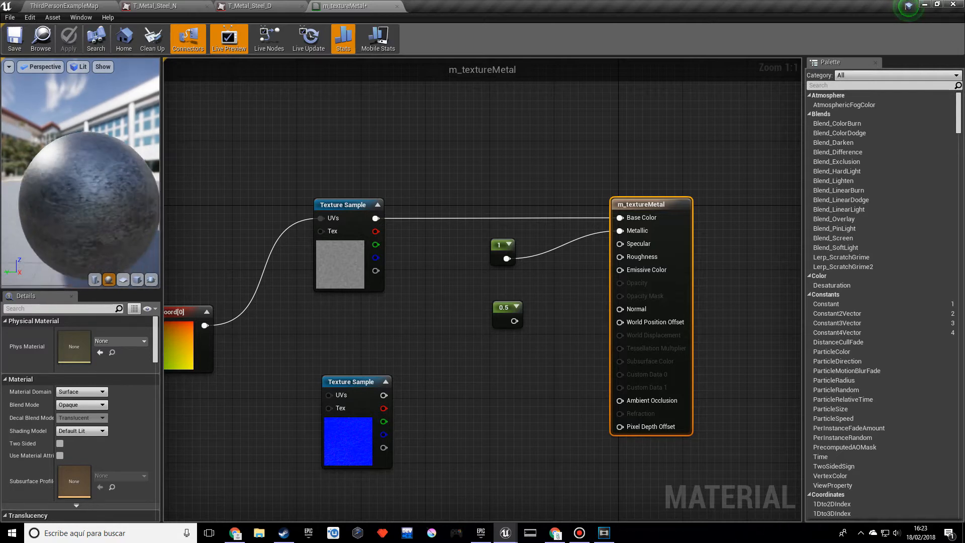
- Connect the 0.5 Constant node to the material's Roughness input
middle_drag(109, 242, 101, 234)
drag(515, 320, 618, 256)
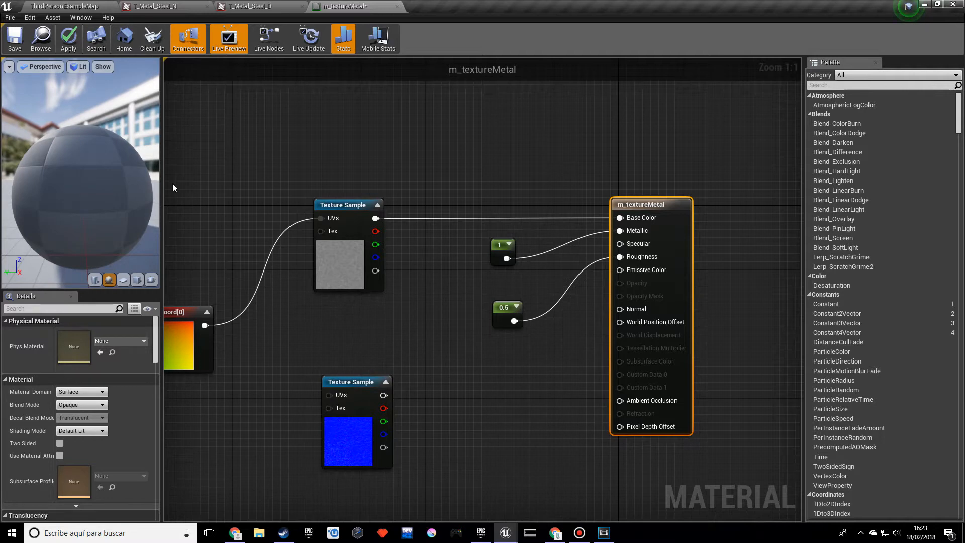
mouse_move(81, 196)
middle_down()
mouse_move(93, 230)
mouse_move(72, 206)
mouse_move(142, 196)
mouse_move(78, 205)
mouse_move(87, 175)
mouse_move(96, 174)
mouse_move(88, 191)
middle_up()
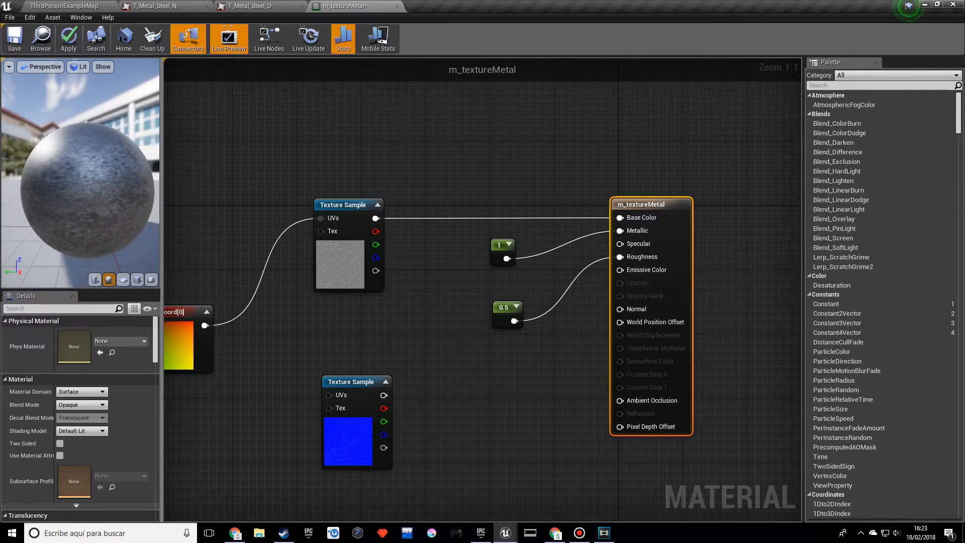
- Connect the TexCoord output to the UVs input of the T_Metal_Steel_N Texture Sample
click(336, 383)
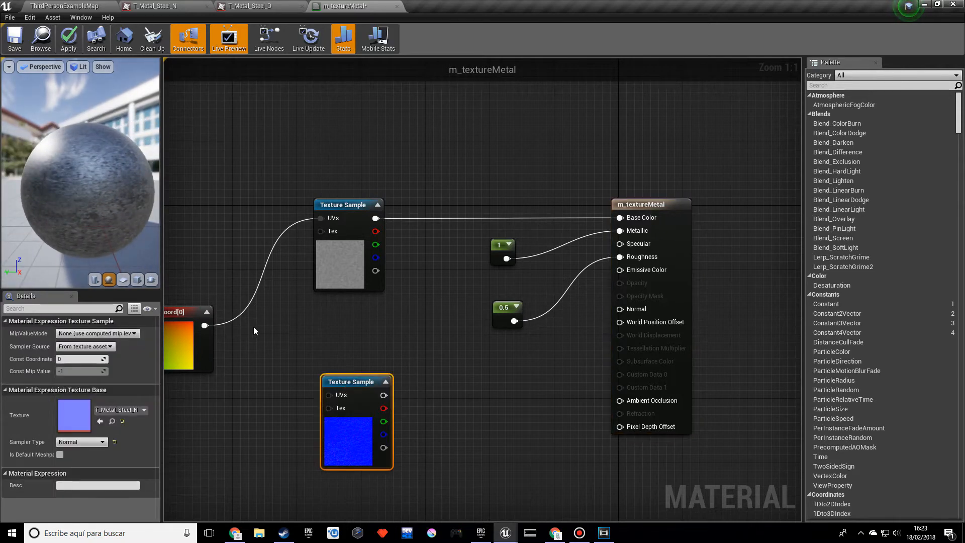
drag(206, 326, 328, 397)
scroll(318, 437, down, 2)
scroll(308, 425, up, 2)
scroll(308, 426, down, 1)
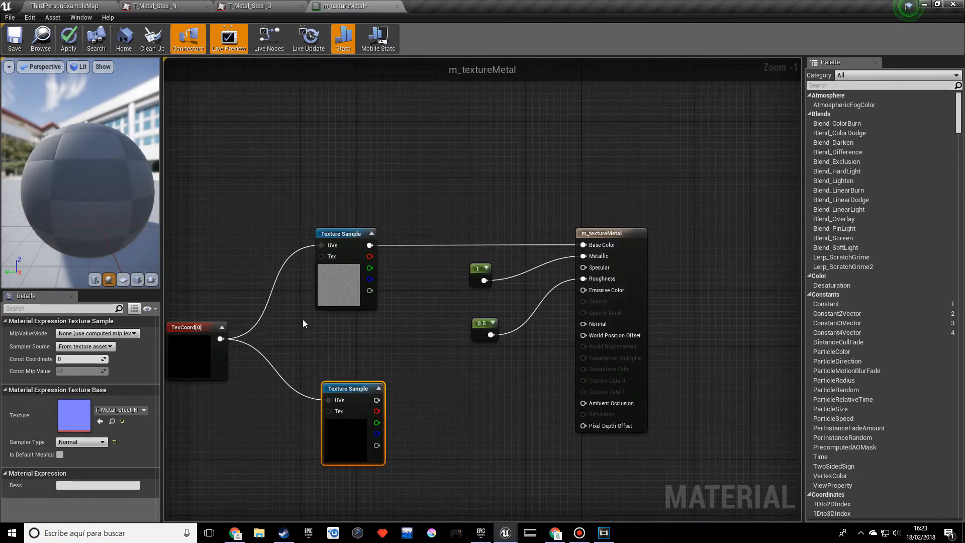
scroll(301, 323, down, 1)
scroll(306, 267, up, 2)
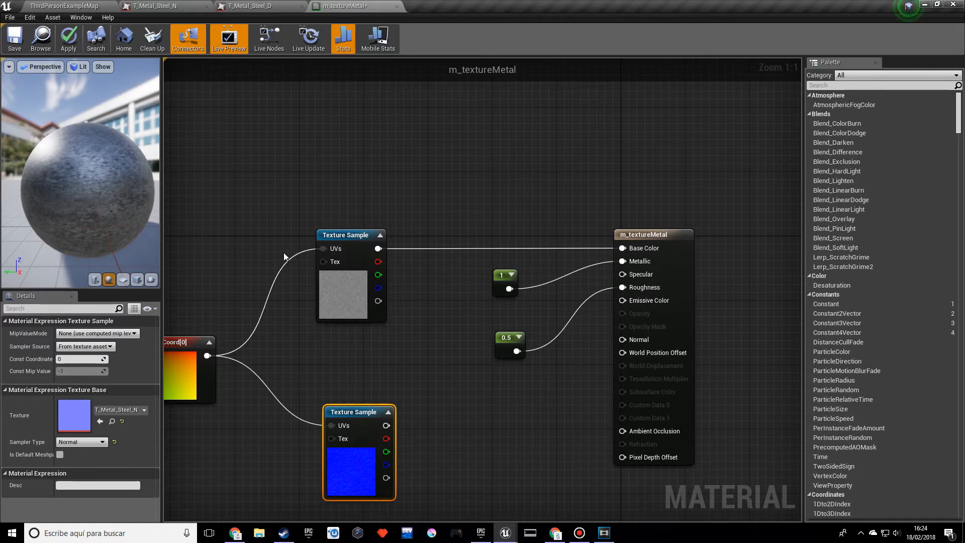
- Move the T_Metal_Steel_N Texture Sample so it lines up directly beneath the T_Metal_Steel_D one
drag(285, 190, 407, 364)
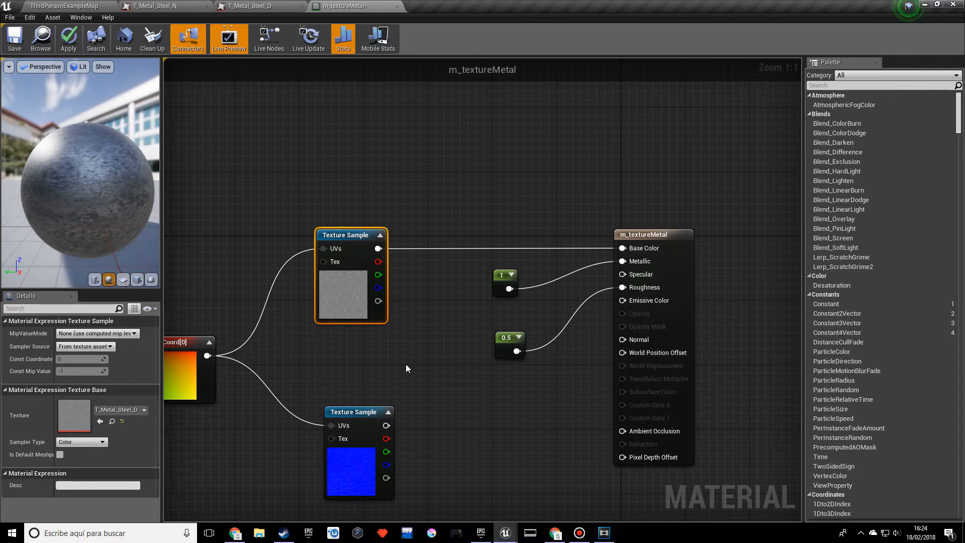
drag(279, 197, 424, 387)
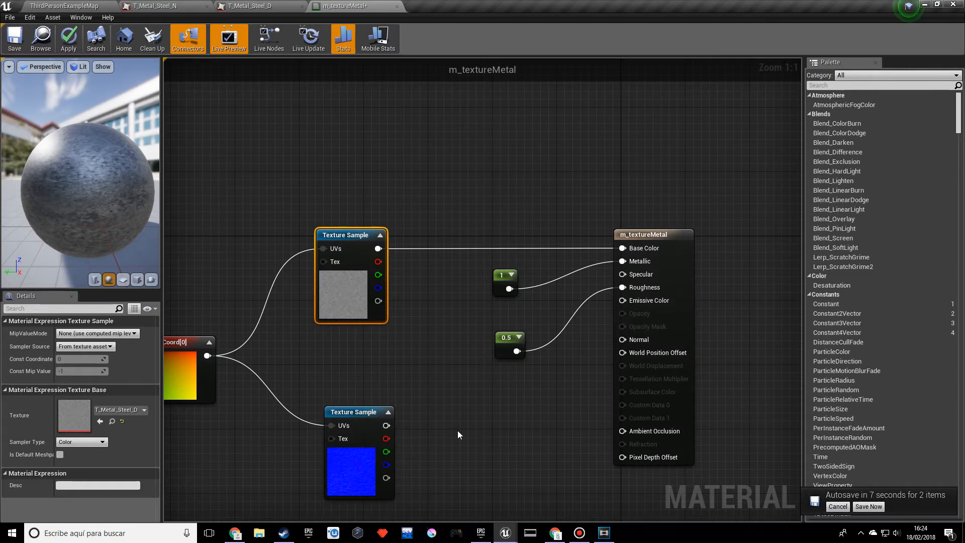
drag(363, 421, 354, 422)
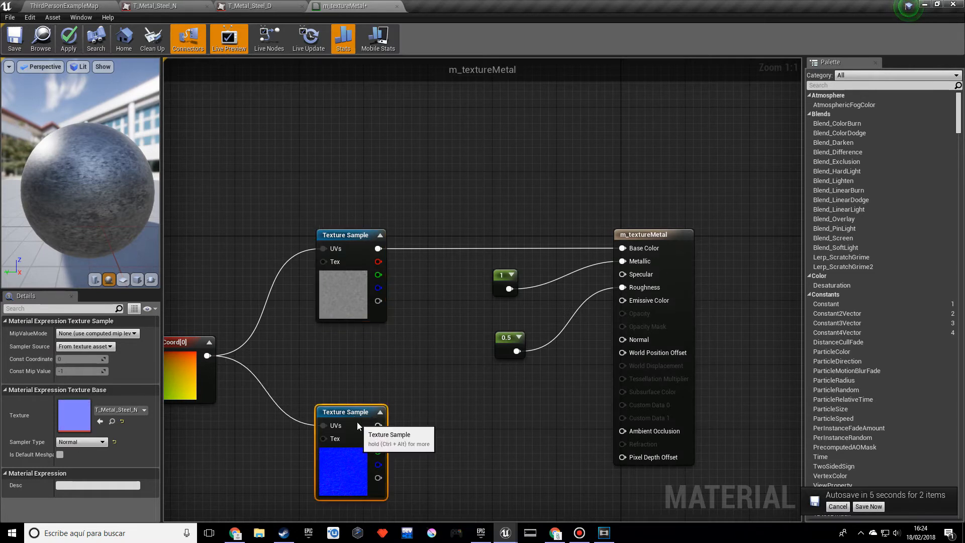
- Connect the T_Metal_Steel_N sample's main color output to the material's Normal input and apply the changes
right_drag(429, 420, 435, 382)
right_drag(328, 217, 294, 204)
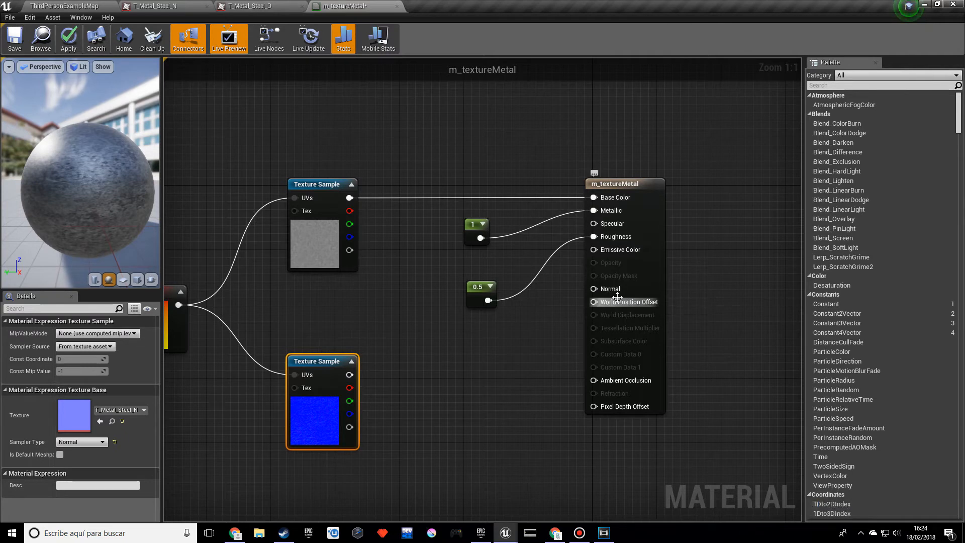
drag(579, 287, 626, 298)
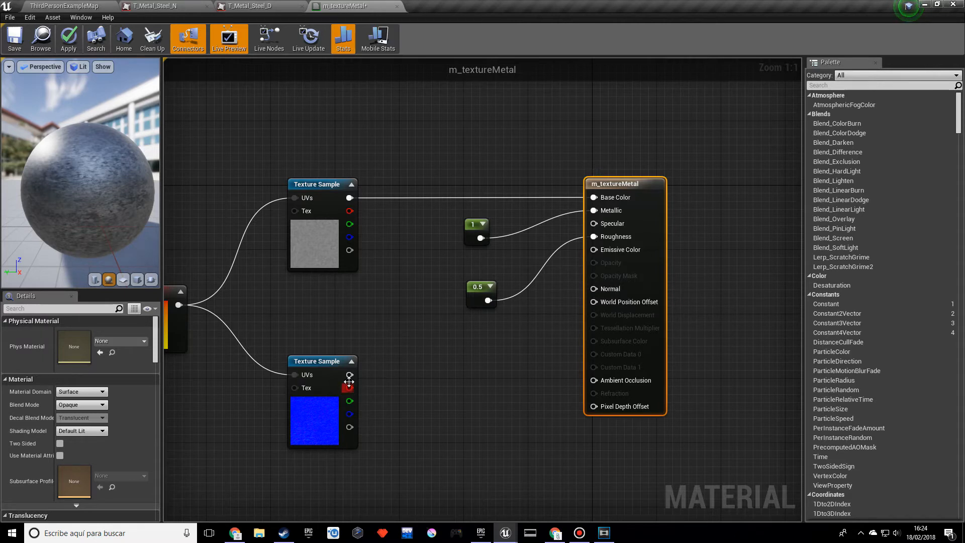
drag(350, 374, 594, 288)
click(76, 33)
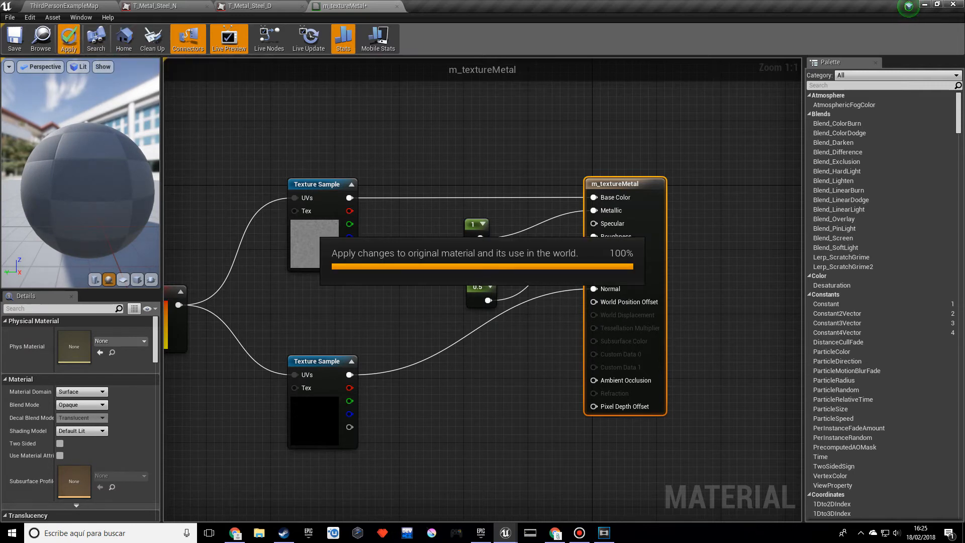
- Examine the normal-mapped metal on the preview sphere and review the complete node graph
drag(72, 182, 81, 141)
middle_drag(81, 151, 83, 164)
drag(37, 201, 37, 201)
key(alt+Tab)
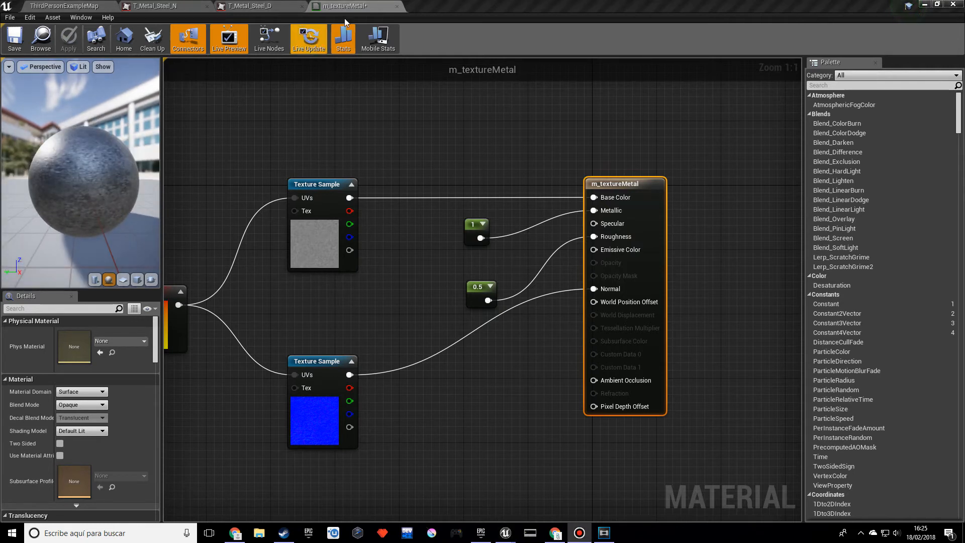
click(422, 3)
scroll(436, 236, down, 2)
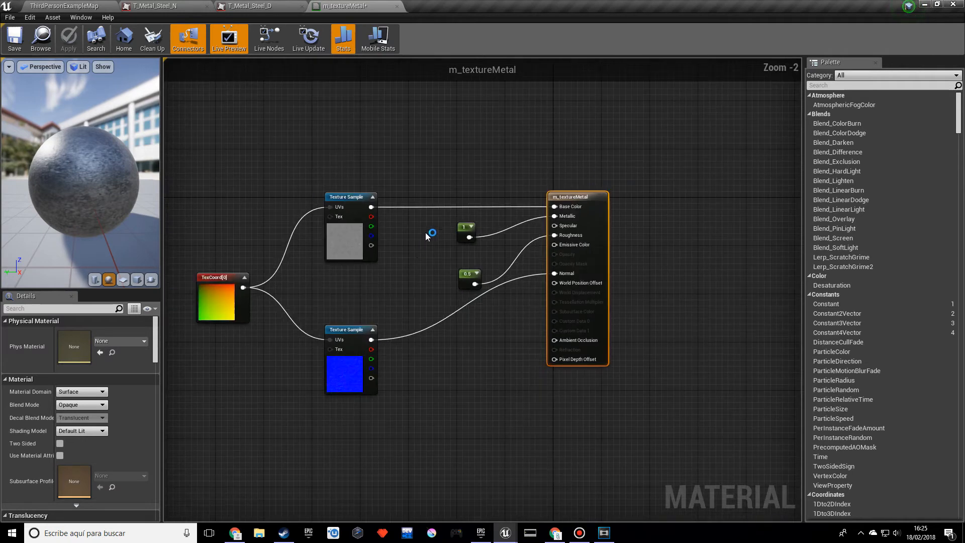
right_drag(431, 377, 513, 386)
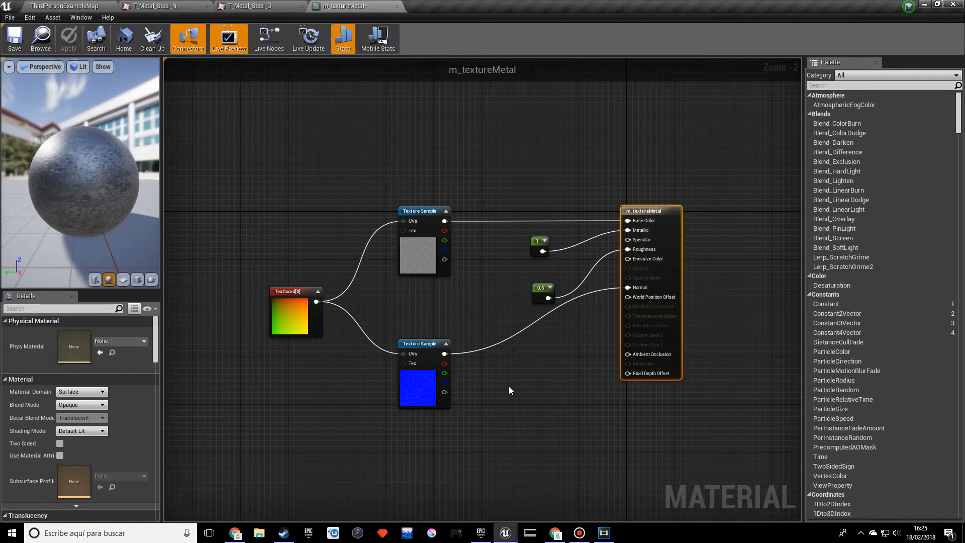
scroll(509, 387, up, 2)
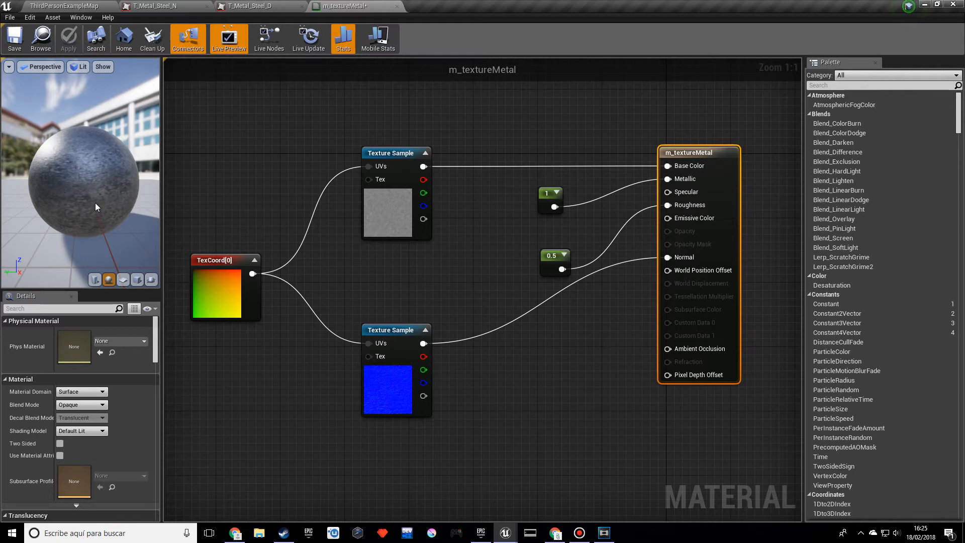
- Locate the T_Metal_Steel_D texture in the project, inspect its surface detail up close, and return to the m_textureMetal graph
click(373, 204)
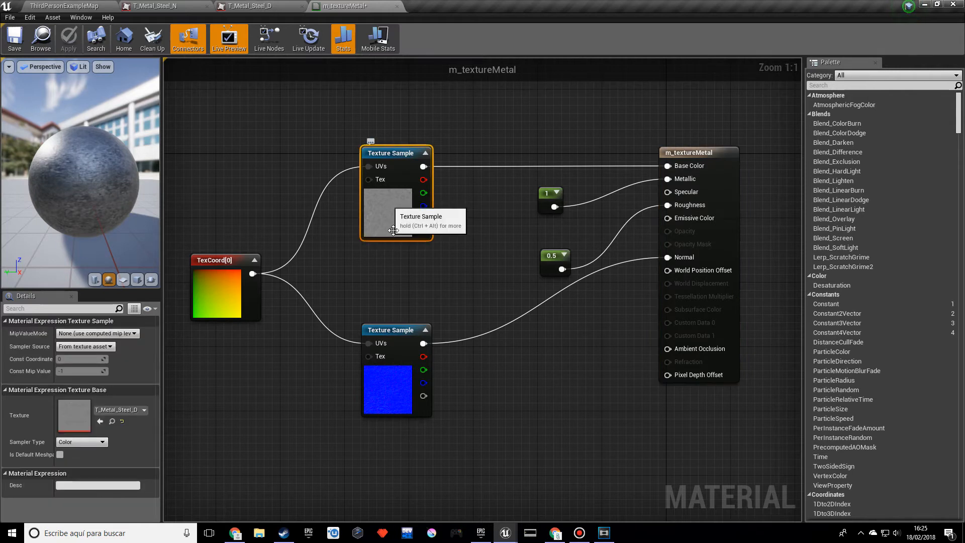
key(ctrl+b)
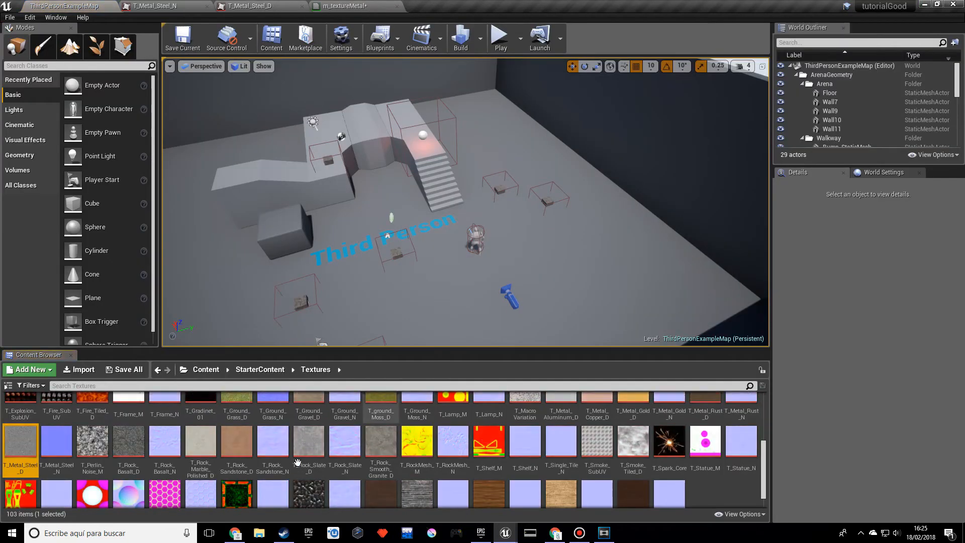
double_click(20, 442)
scroll(299, 312, down, 2)
scroll(300, 312, up, 6)
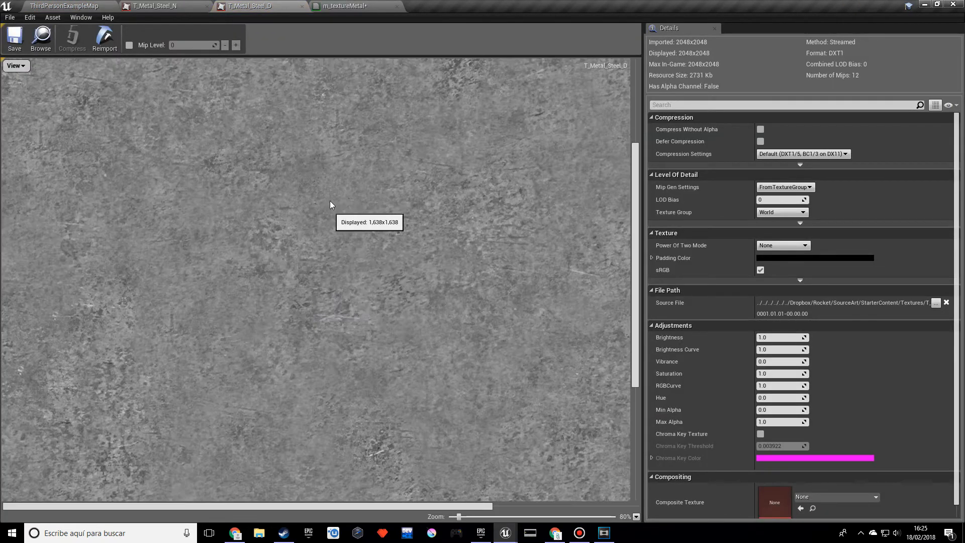
click(351, 6)
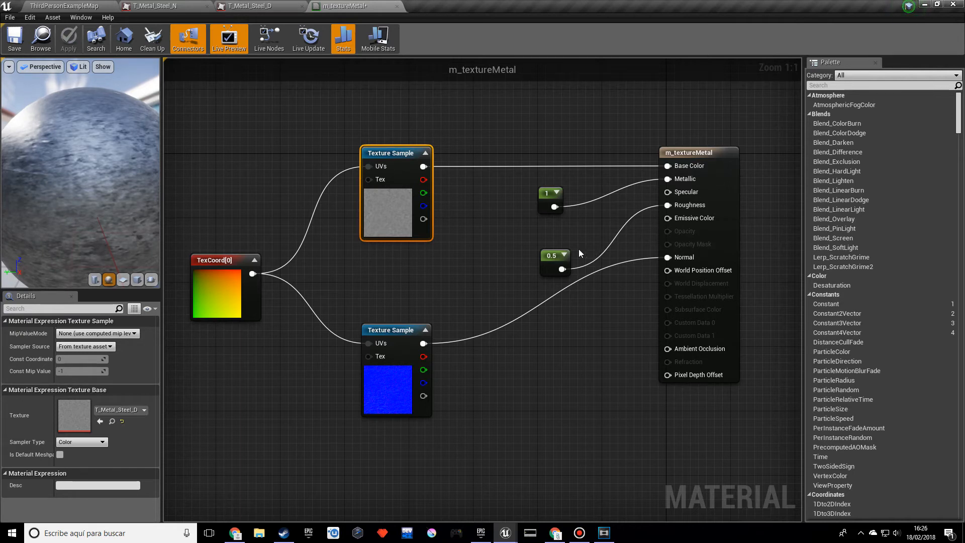
- Disconnect the 0.5 Constant from Roughness and add another Constant node just above it with the value 0.65
drag(556, 255, 480, 263)
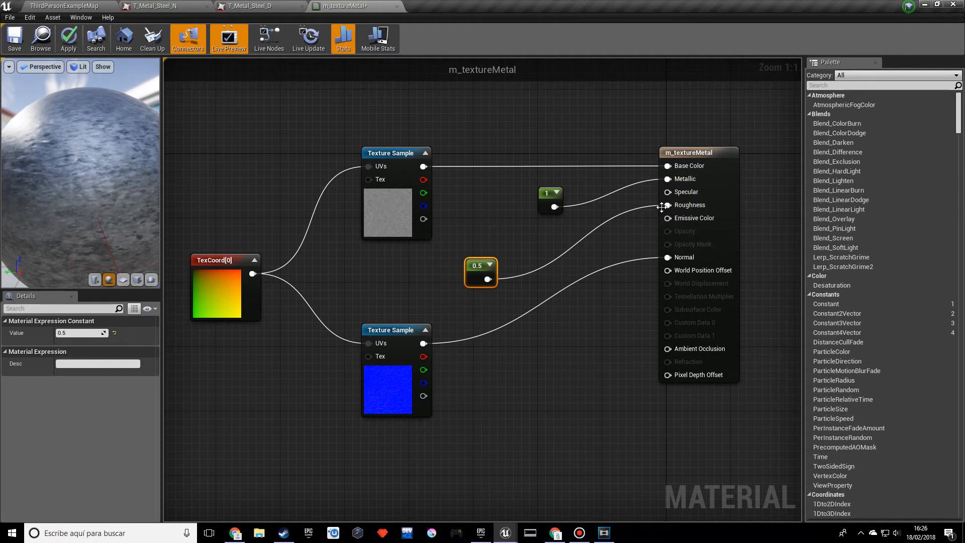
alt+click(487, 279)
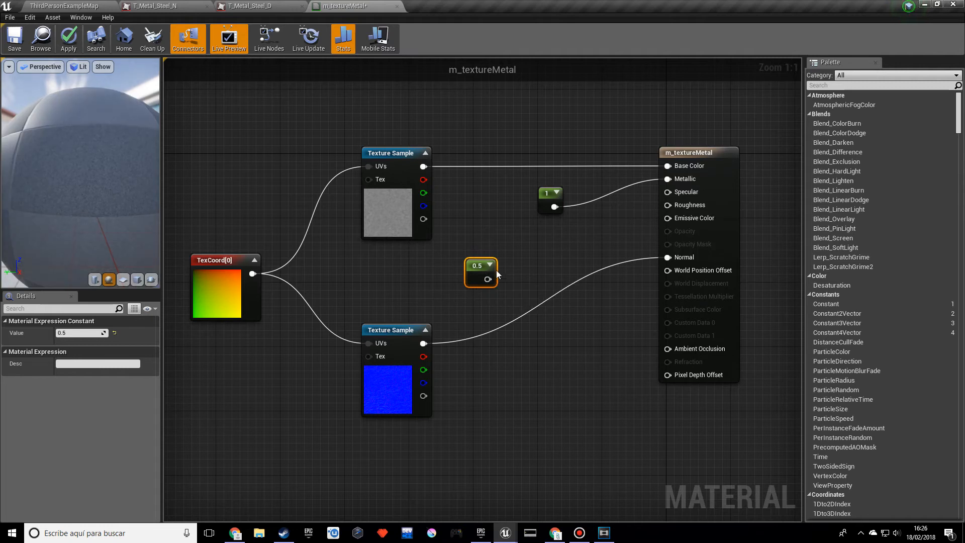
click(469, 220)
click(77, 333)
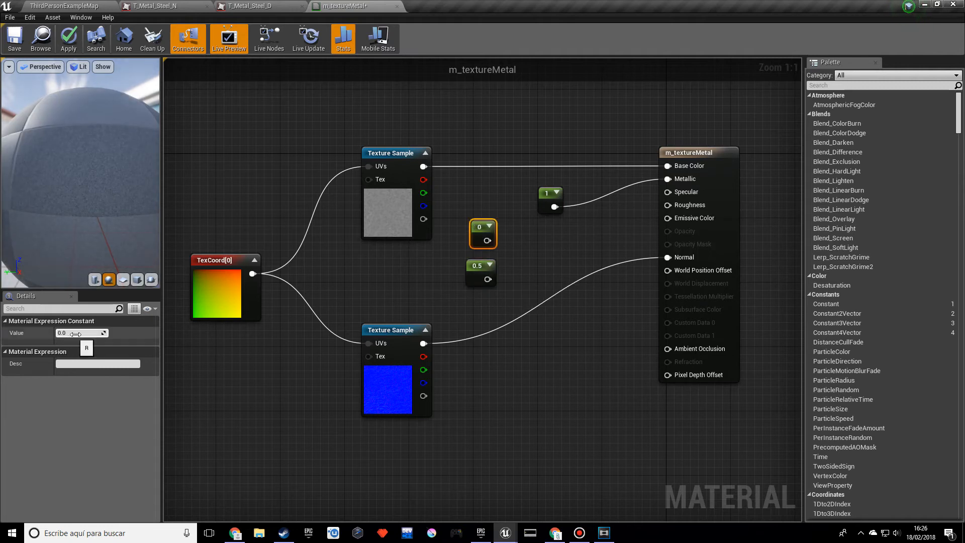
click(96, 335)
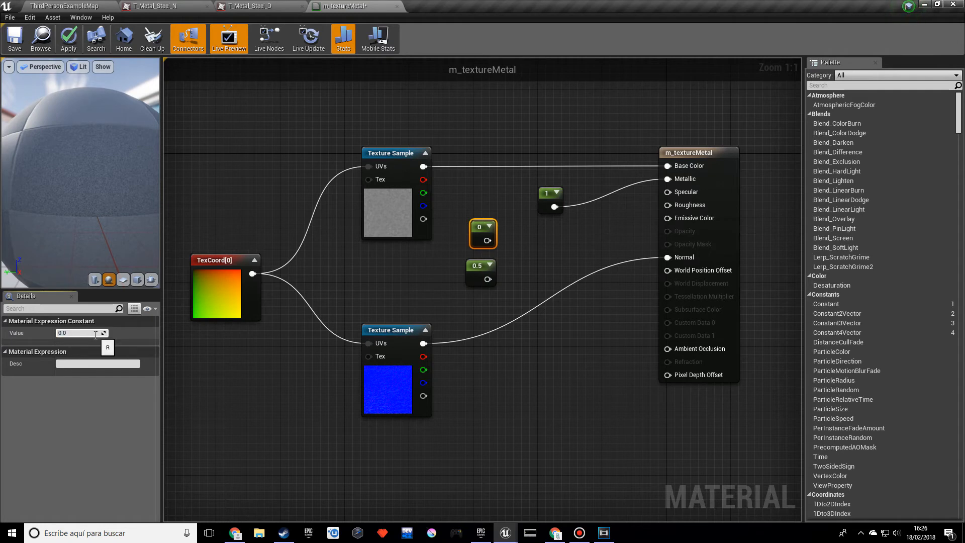
text(65)
key(Return)
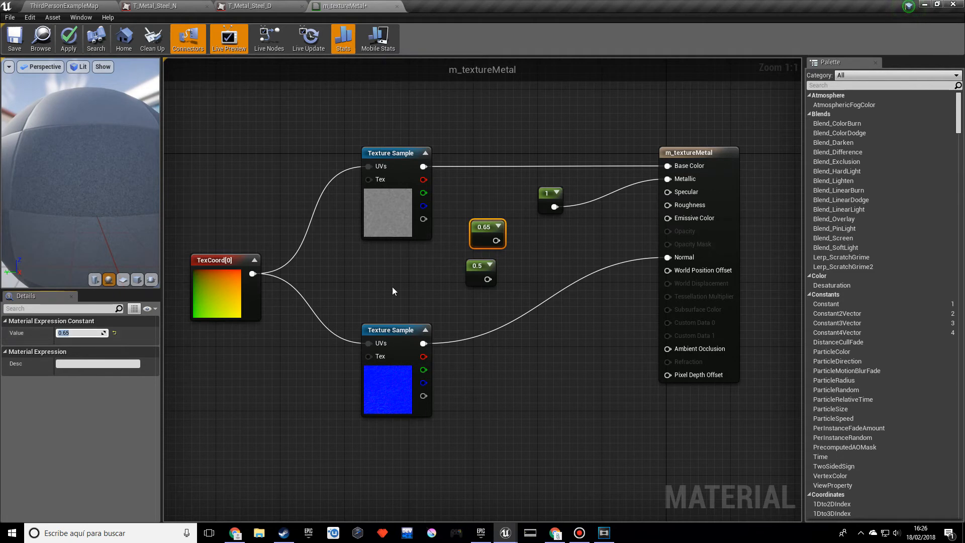
- Set the lower unconnected Constant node's value to 0.45 and move it closer beneath the 0.65 node
click(470, 266)
click(82, 333)
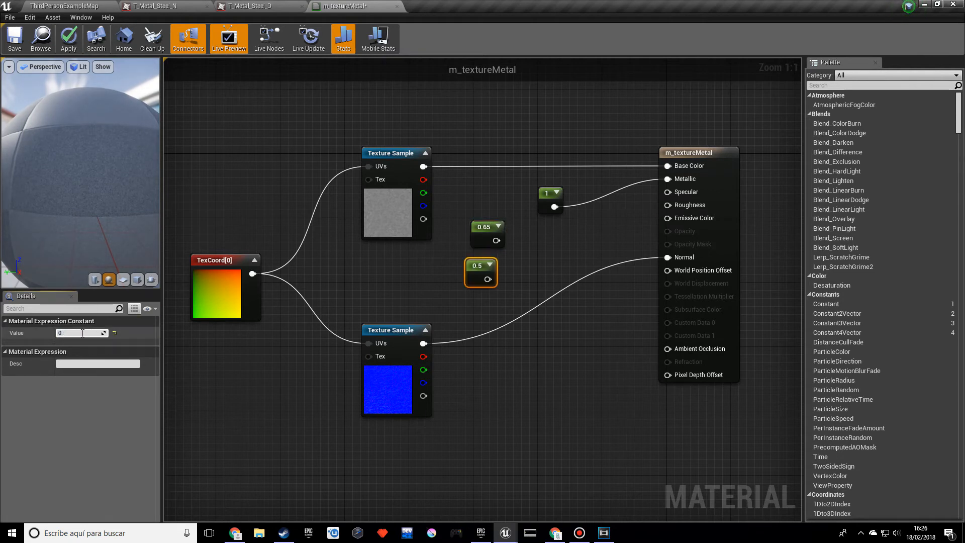
key(Return)
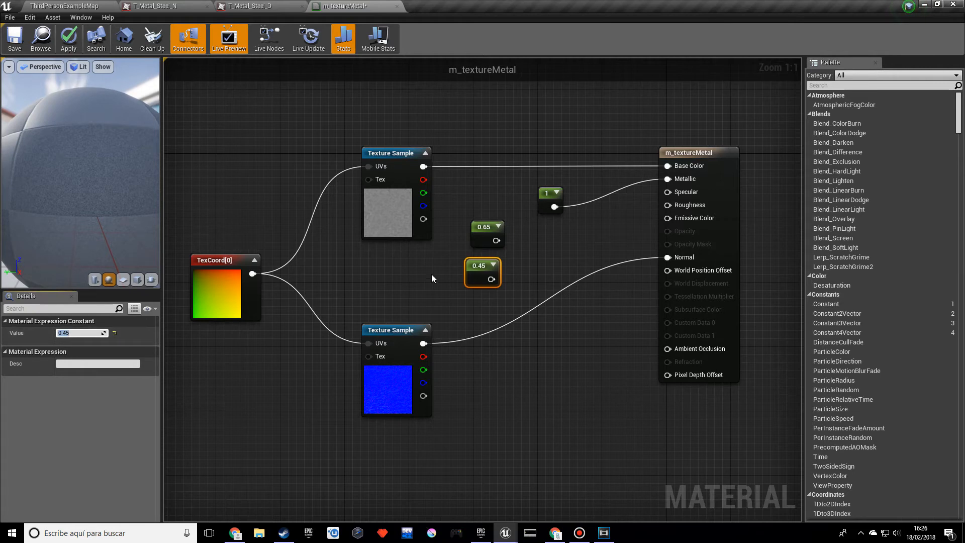
drag(465, 263, 465, 255)
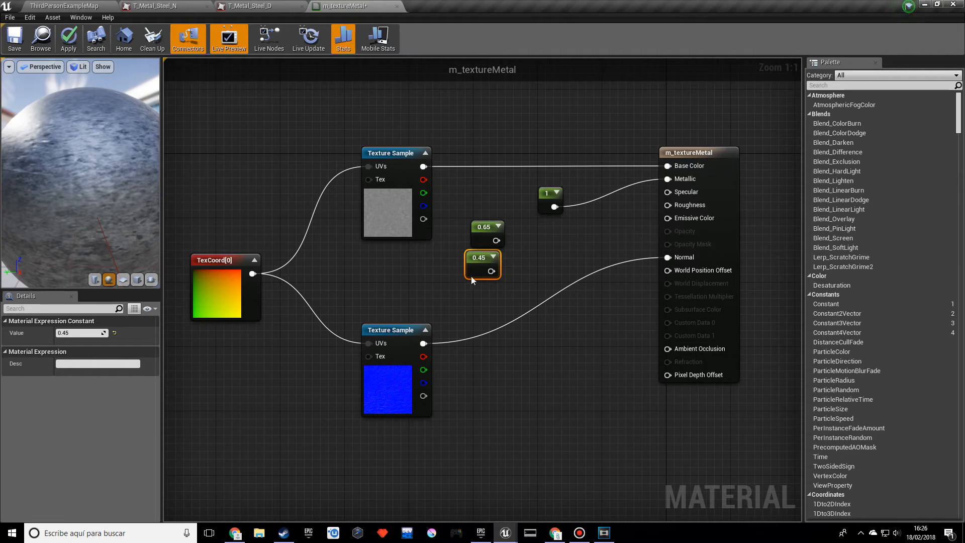
drag(496, 240, 523, 254)
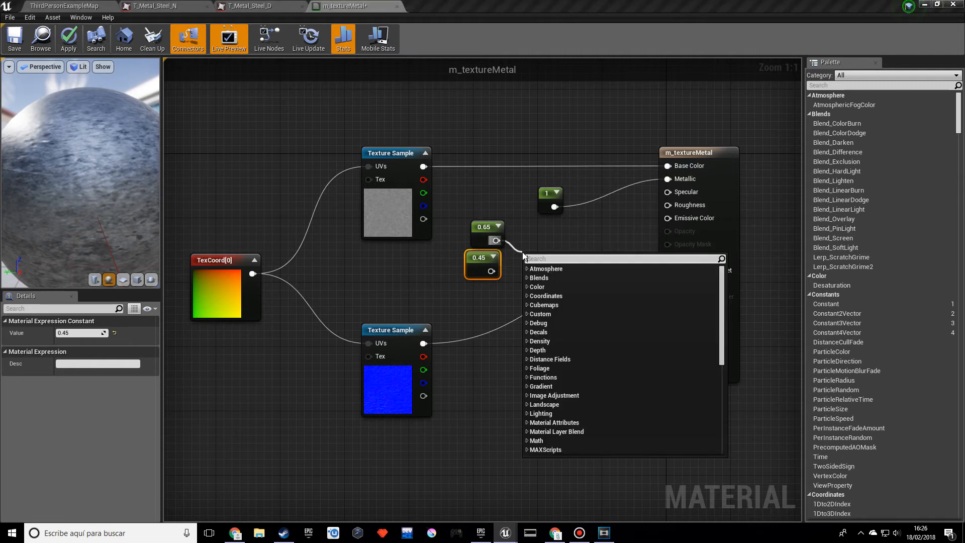
text(lerp)
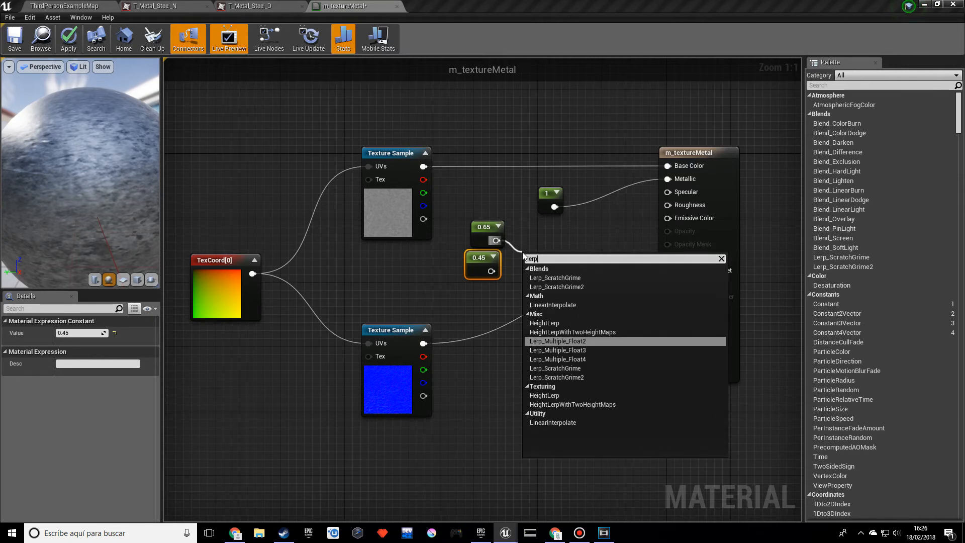
key(Return)
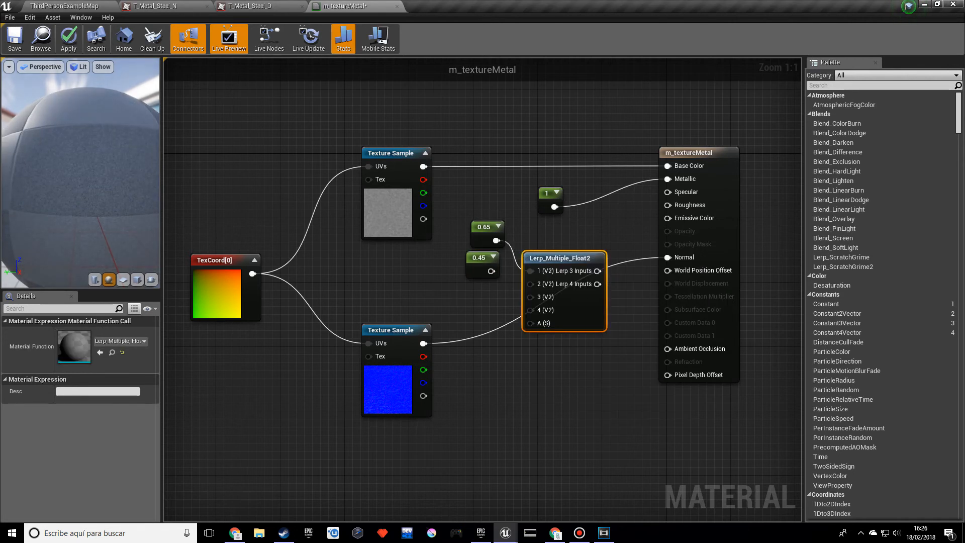
key(Delete)
- Add a LinearInterpolate node with the 0.65 Constant feeding input A and the 0.45 Constant feeding input B
drag(494, 244, 522, 249)
text(line)
key(Return)
drag(491, 270, 530, 279)
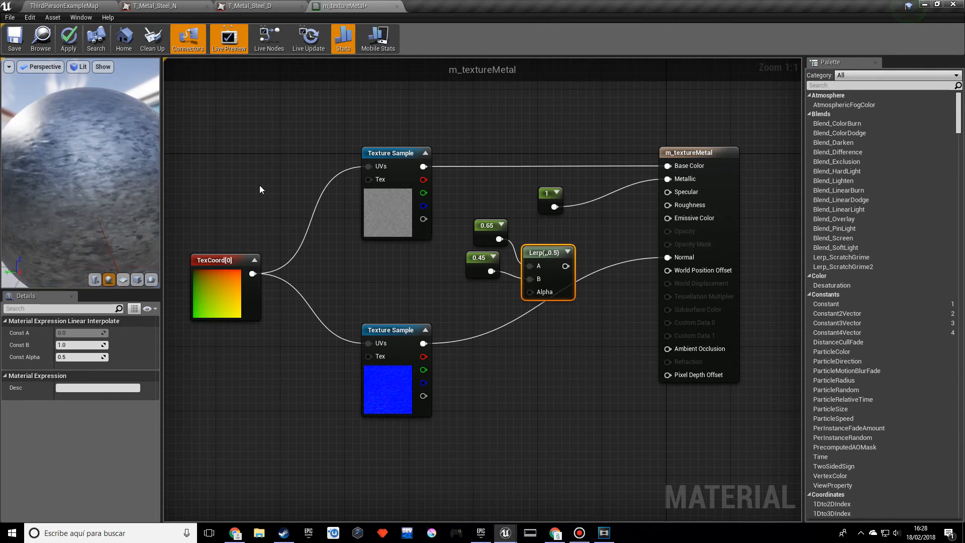
- Connect the diffuse Texture Sample's alpha output to the Lerp's Alpha input and rearrange the Lerp and its two Constant nodes
right_drag(264, 157, 266, 163)
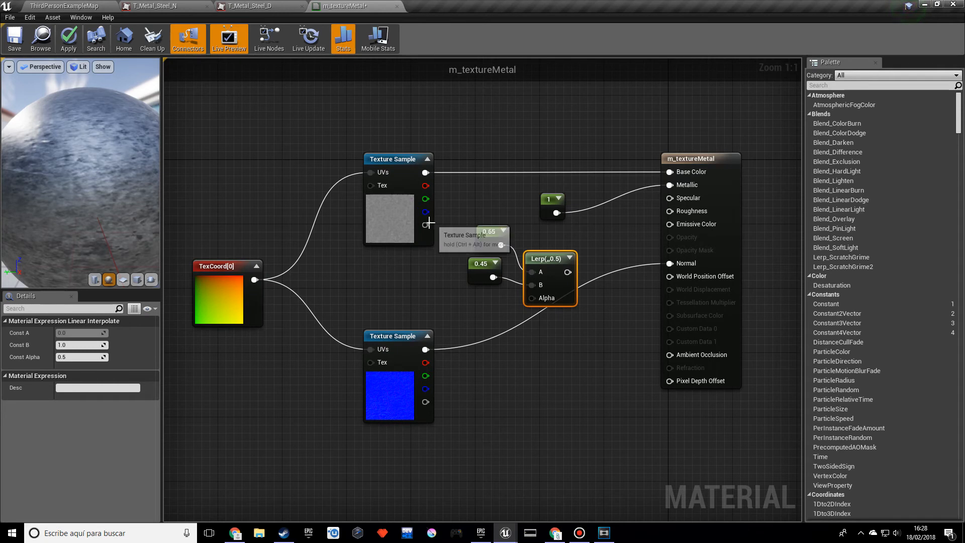
drag(426, 225, 532, 298)
drag(558, 262, 582, 251)
drag(490, 232, 497, 192)
drag(477, 258, 447, 282)
- Insert a reroute node in the wire to the Lerp's Alpha input and place it below the two Constant nodes
double_click(463, 233)
click(461, 251)
drag(464, 234, 439, 291)
click(458, 254)
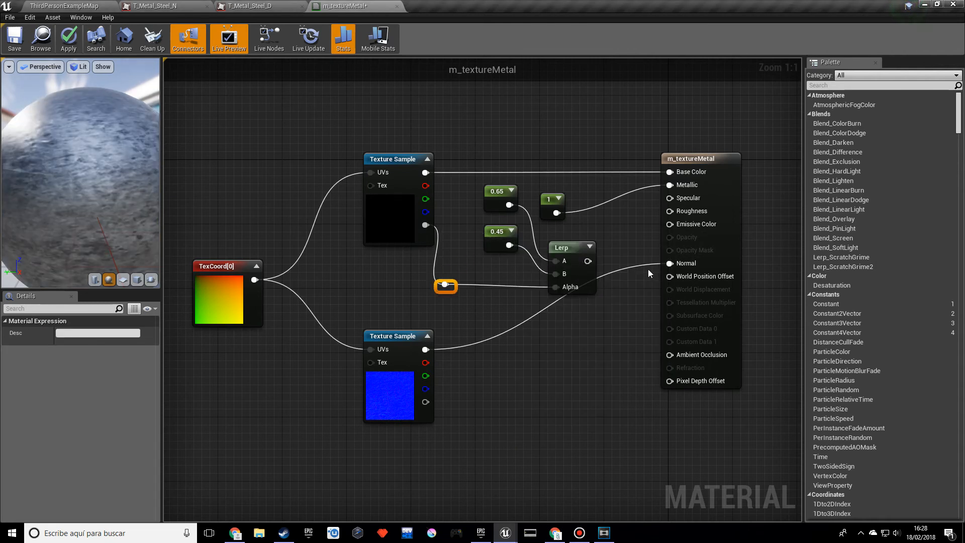
- Insert a reroute node in the Normal wire and place it below the Lerp, level with the normal sample's output
click(604, 270)
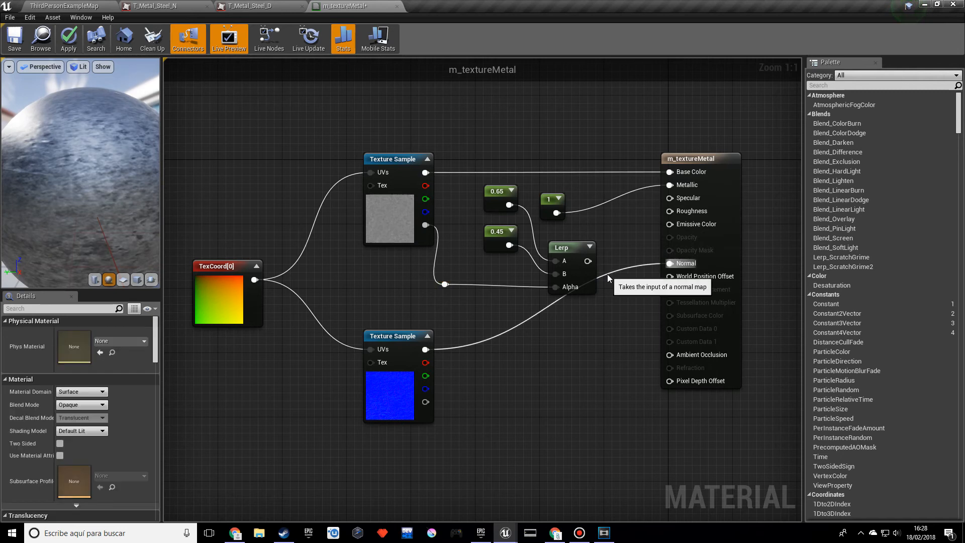
double_click(607, 273)
drag(607, 273, 614, 300)
drag(614, 342, 613, 351)
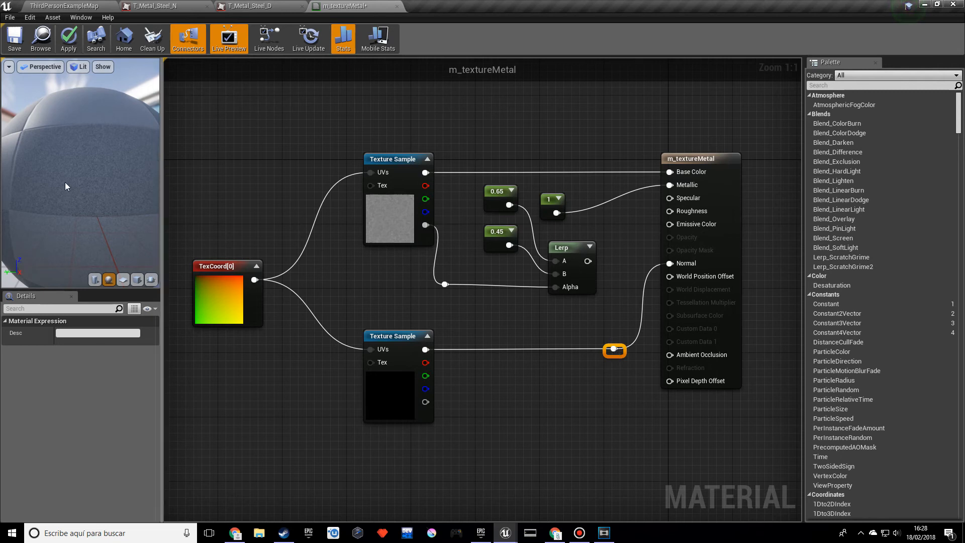
scroll(67, 185, down, 5)
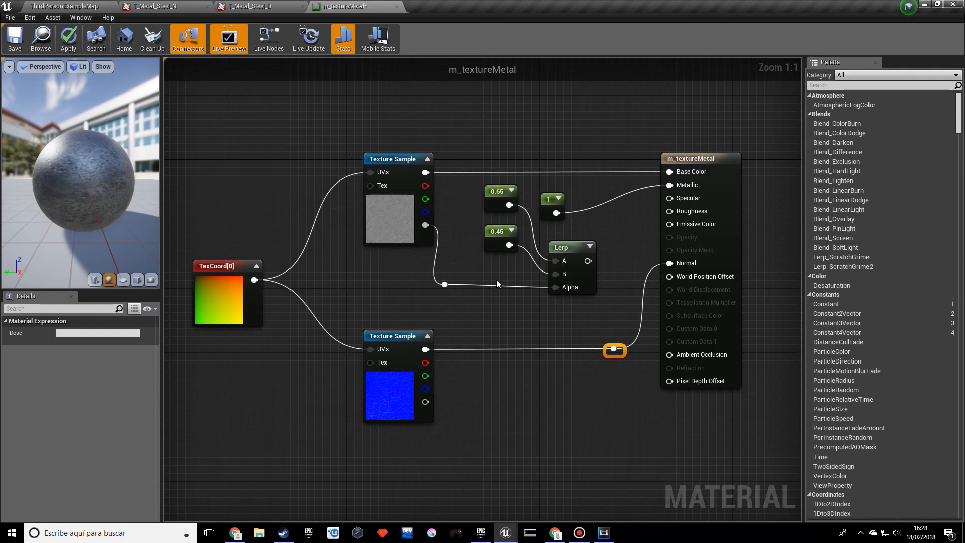
click(496, 201)
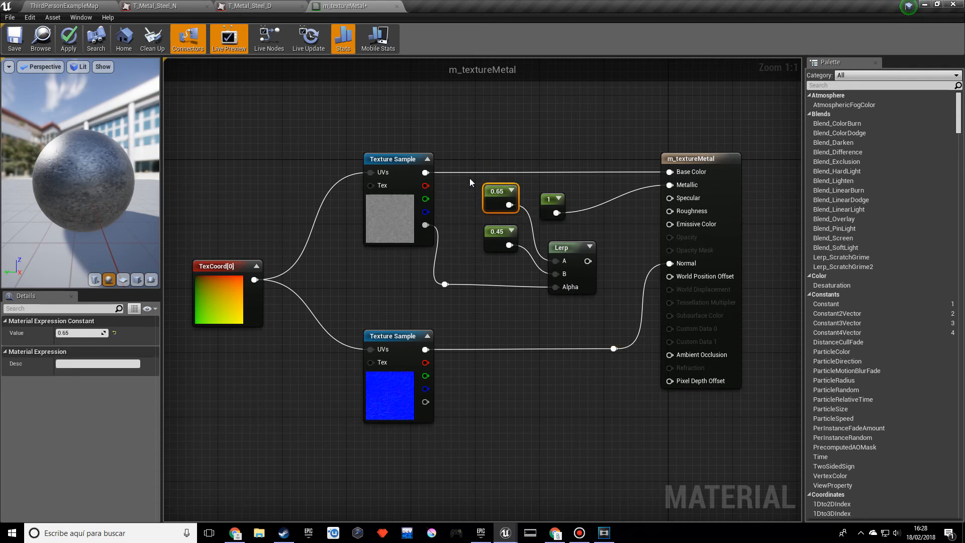
- Connect the Lerp output to the material's Roughness input and apply the material changes
click(500, 240)
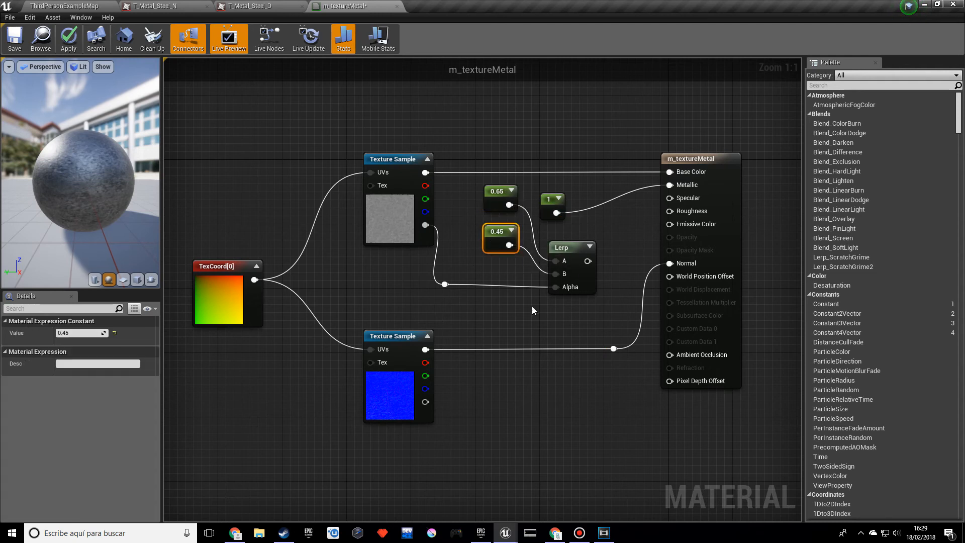
click(493, 249)
drag(586, 262, 668, 211)
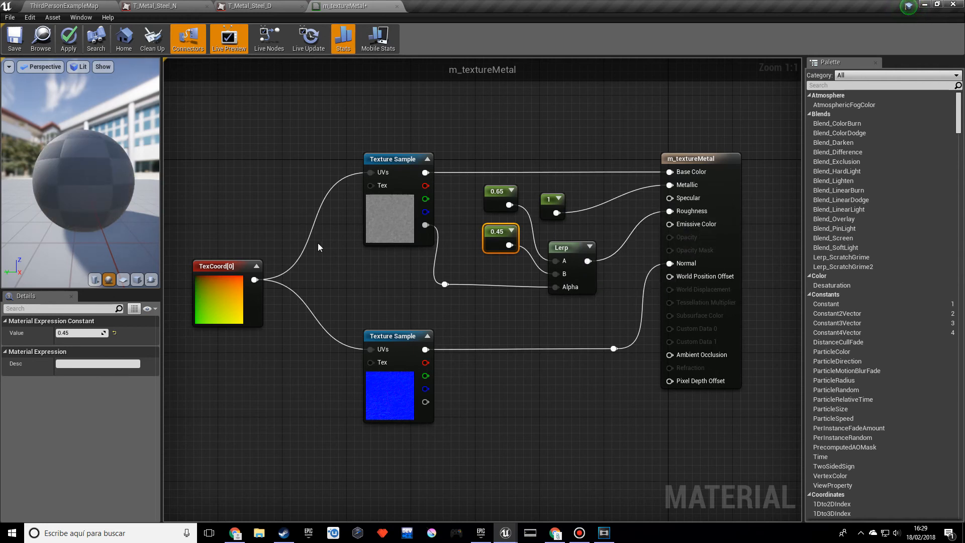
click(68, 38)
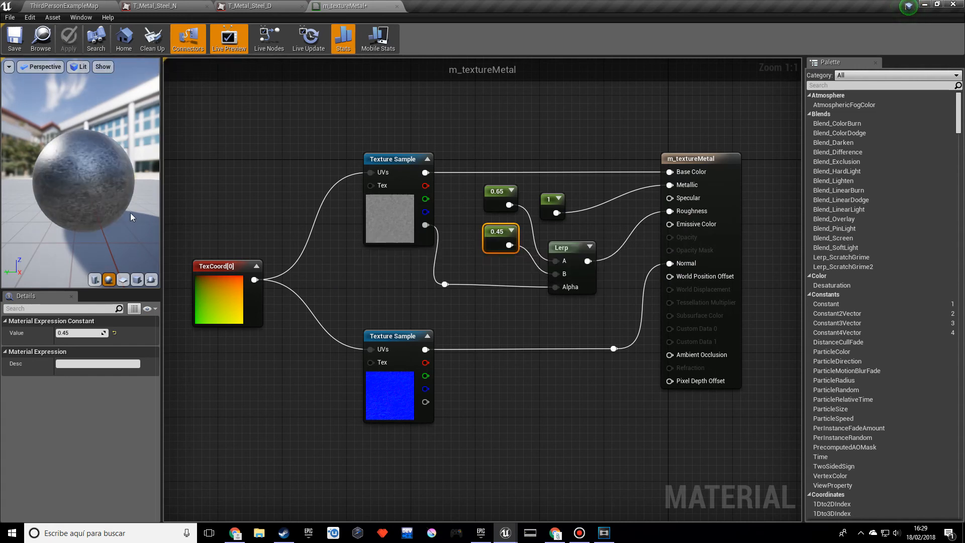
- In the ThirdPersonExampleMap level, assign m_textureMetal from the Content/materials folder to the large block beside the Third Person floor text
click(59, 5)
scroll(425, 196, up, 3)
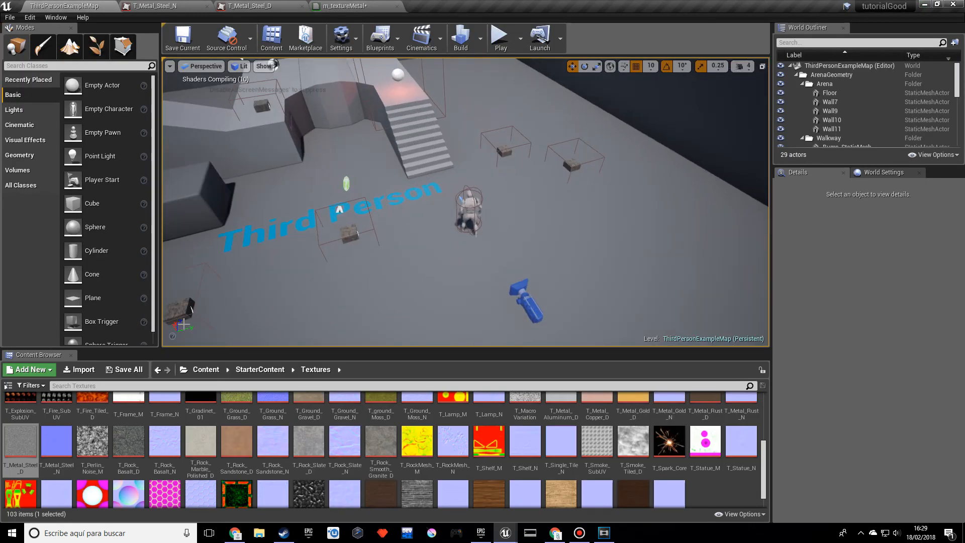
click(207, 372)
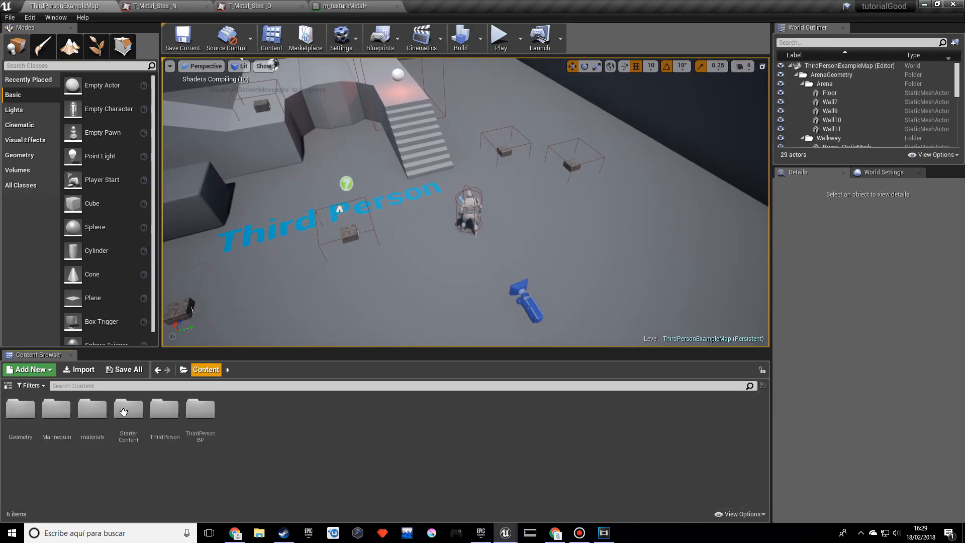
click(85, 411)
double_click(84, 411)
drag(21, 410, 188, 191)
right_drag(257, 164, 201, 173)
click(467, 44)
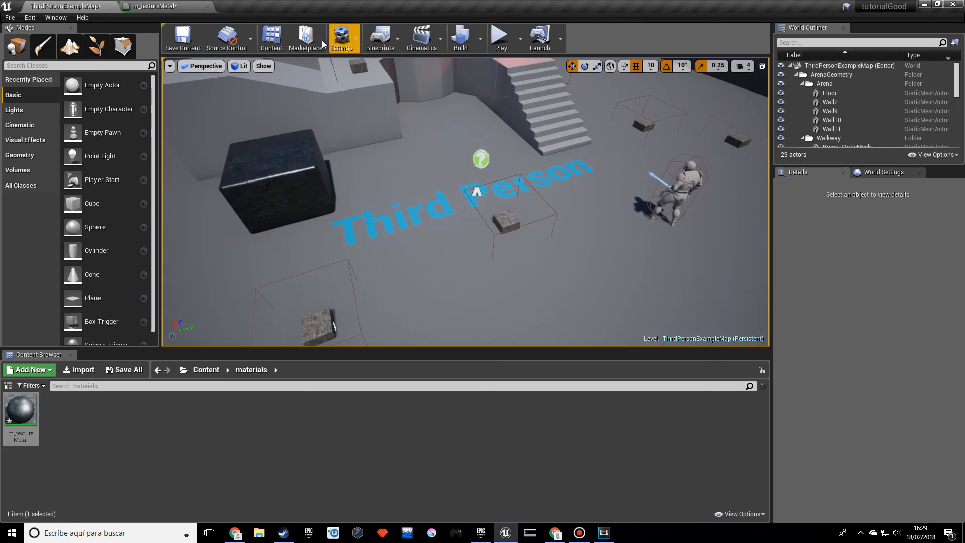
middle_drag(502, 146, 487, 148)
scroll(487, 149, up, 5)
scroll(487, 148, down, 5)
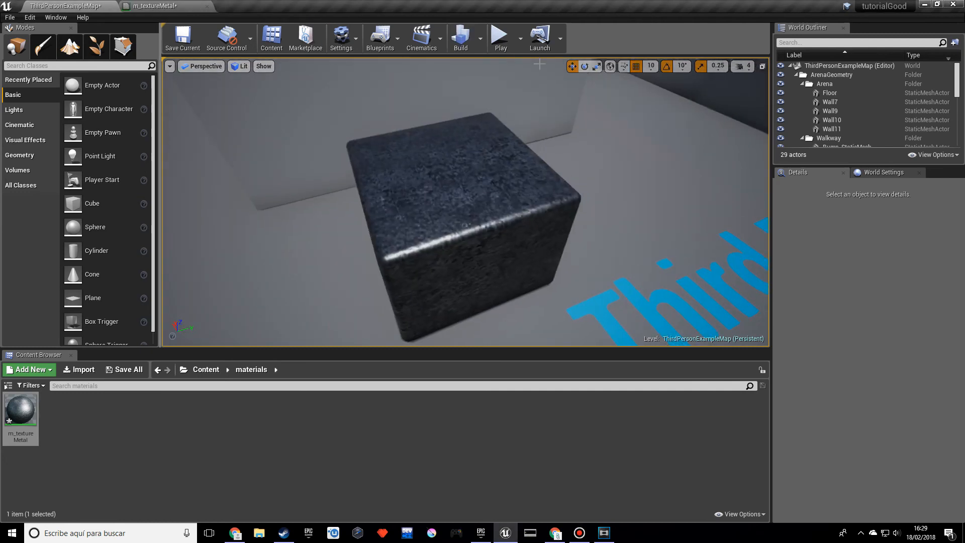
- Play the level and run and jump the character around and onto the metal block to examine its surface reflections
click(500, 36)
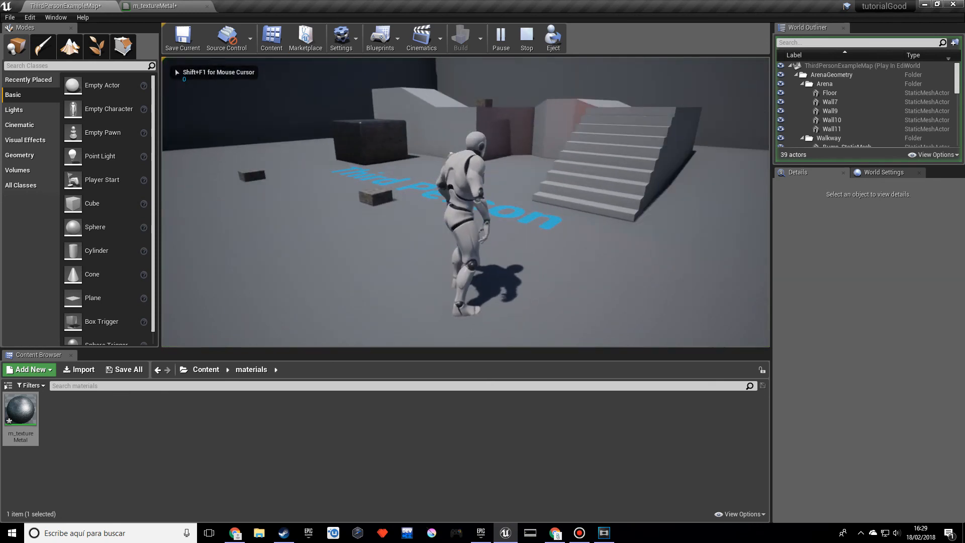
key(w)
key(space)
key(w)
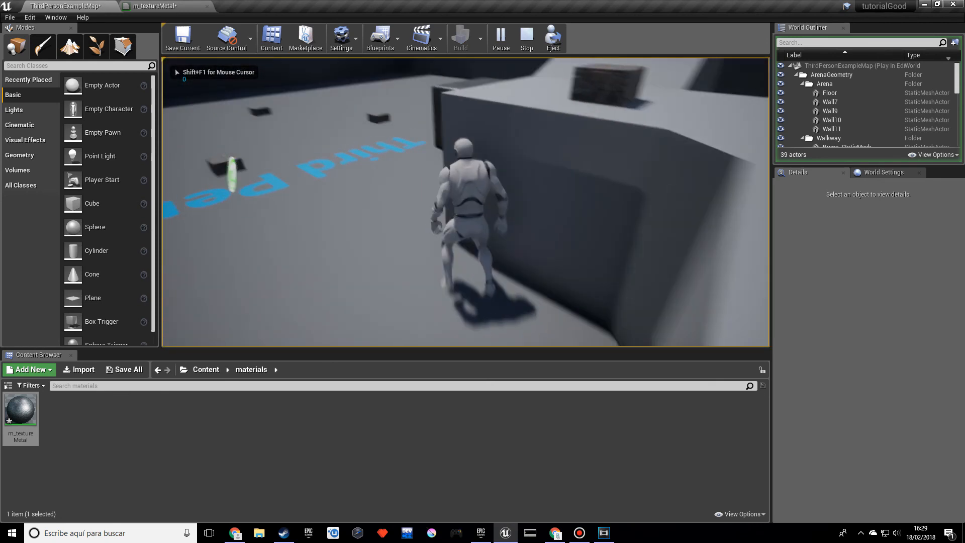
key(space)
key(w)
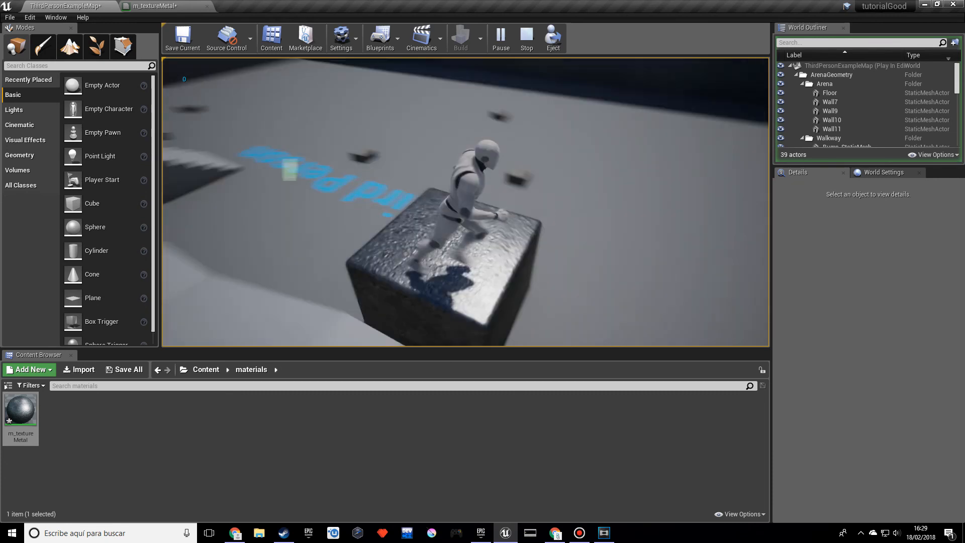
key(s)
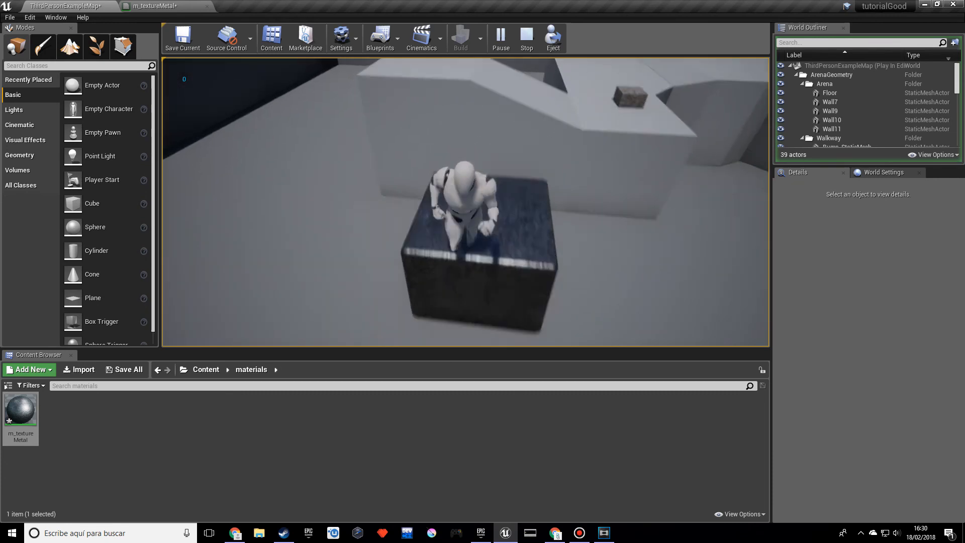
key(w)
key(space)
key(w)
key(space)
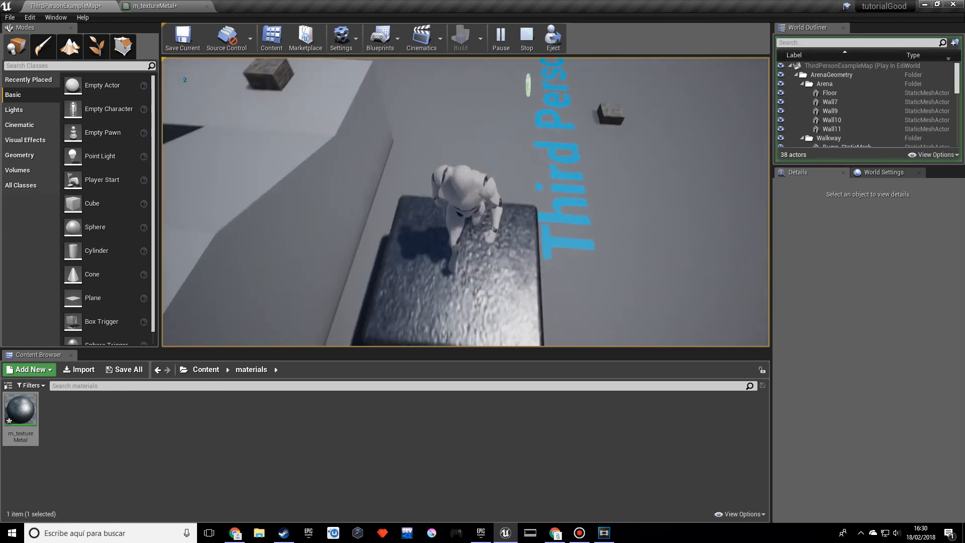
key(w)
key(space)
key(w)
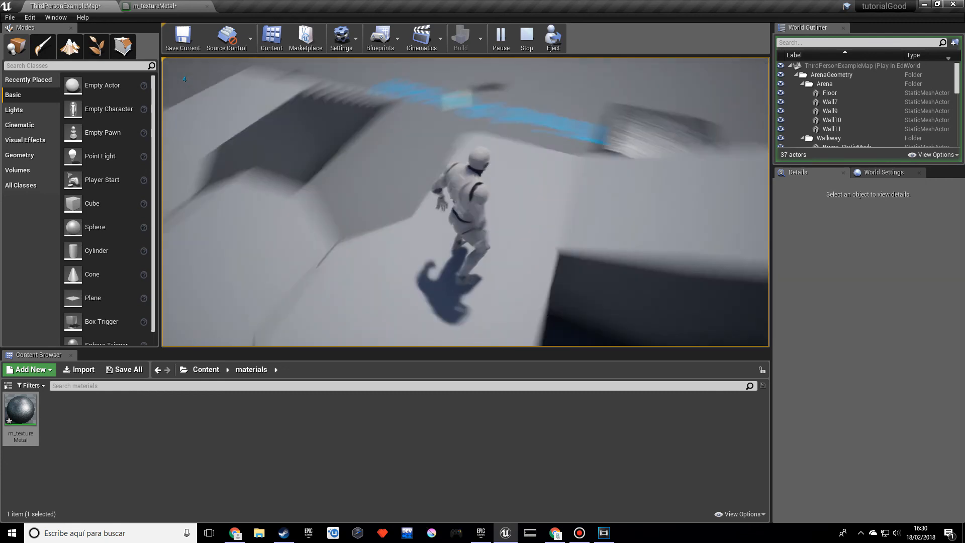
key(space)
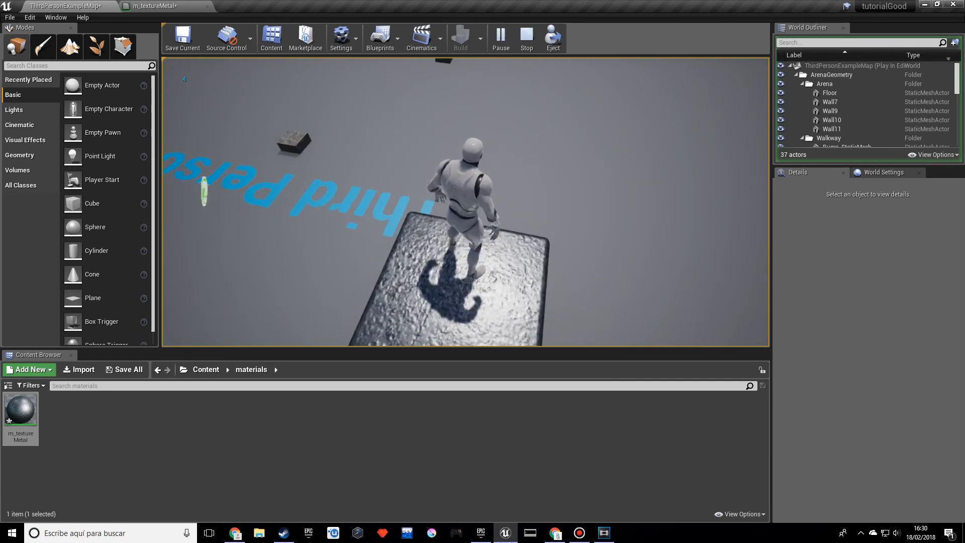
key(w)
key(space)
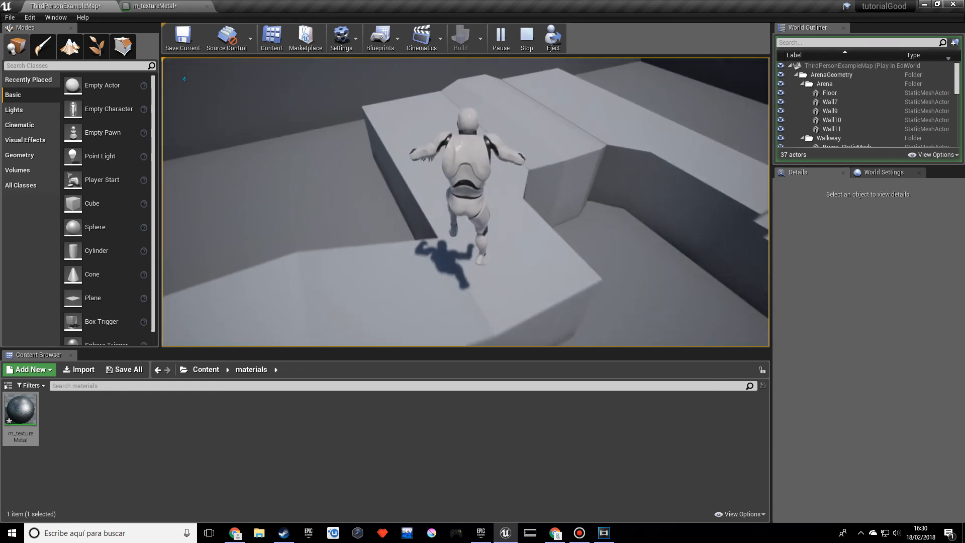
key(w)
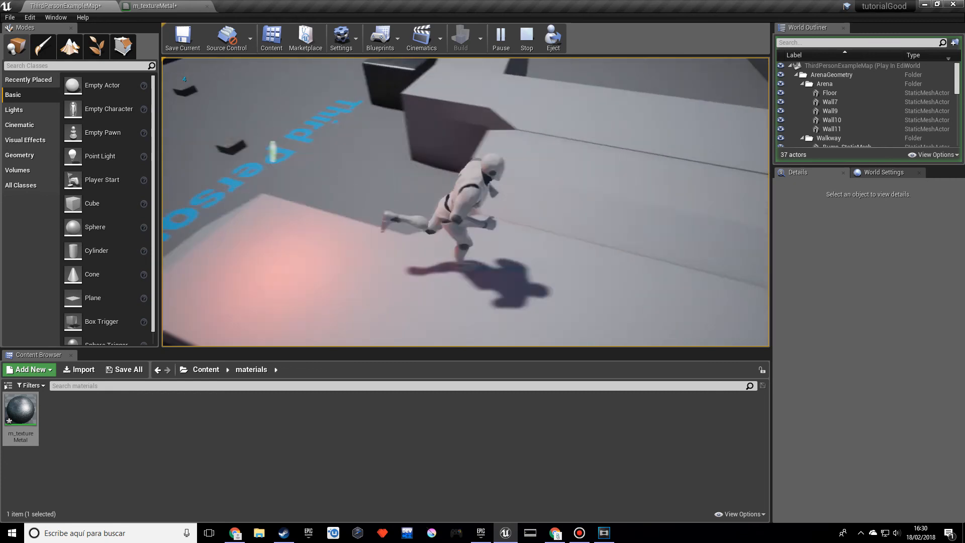
key(w)
key(space)
key(w)
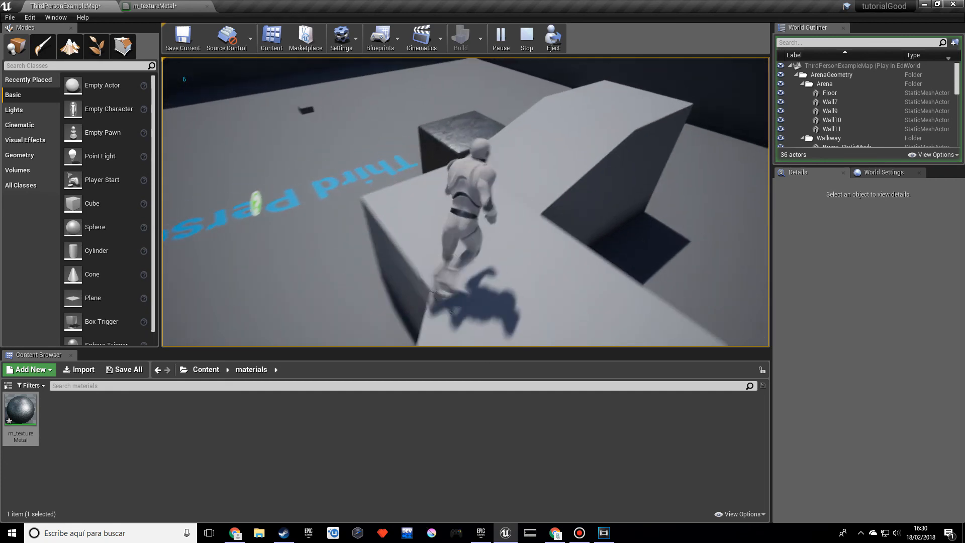
key(w)
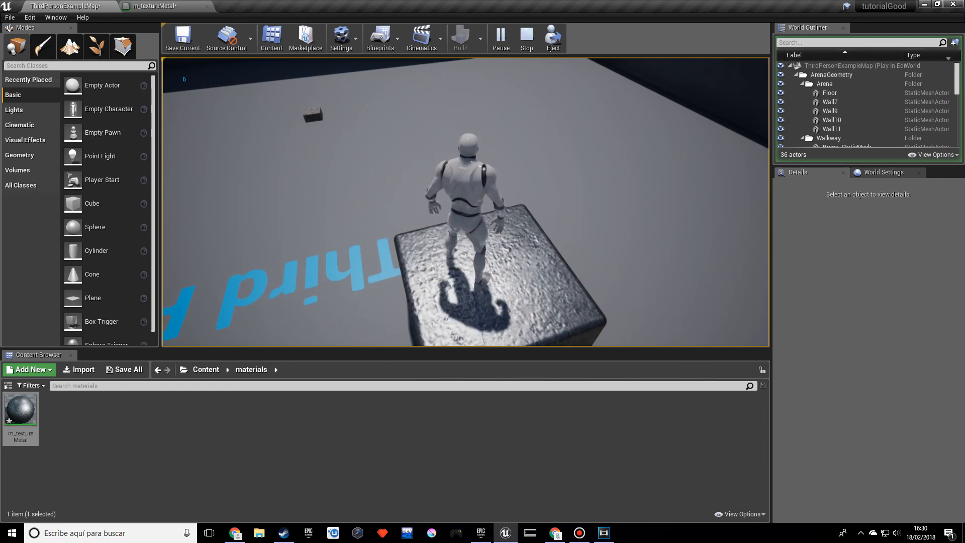